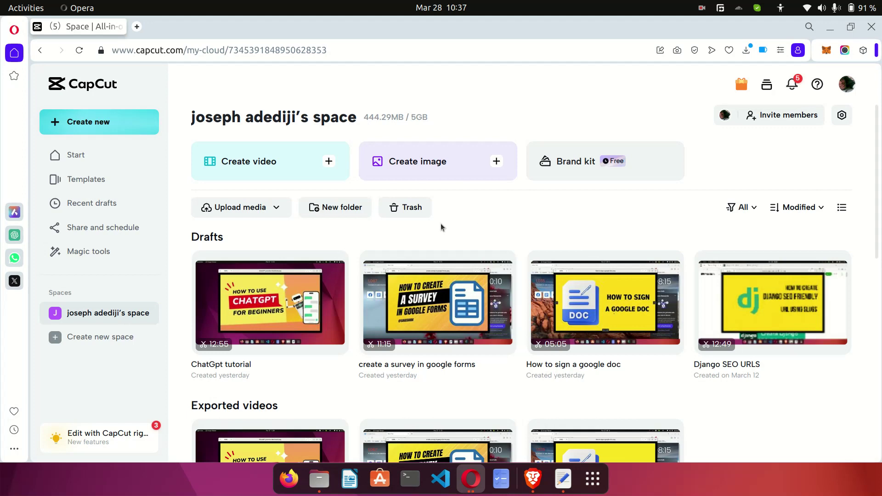
Start a new video project and put the 04:46 Google Forms survey recording on its timeline.
click(275, 170)
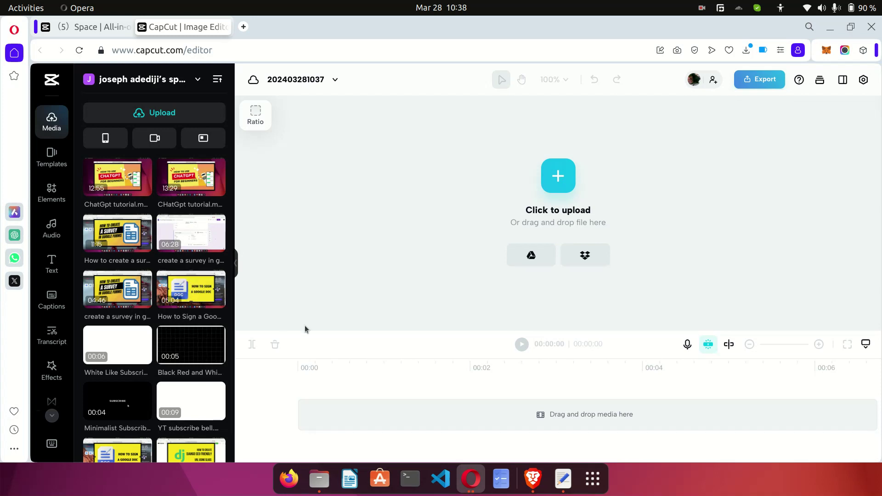
click(115, 283)
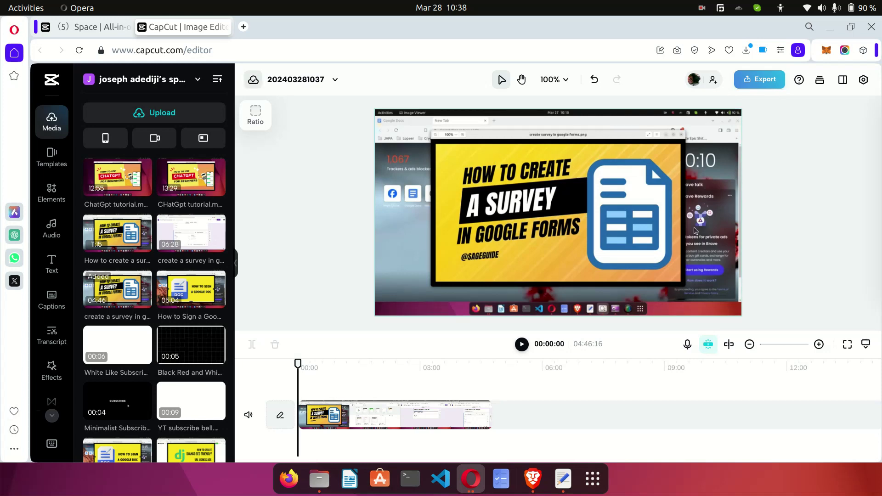
click(592, 254)
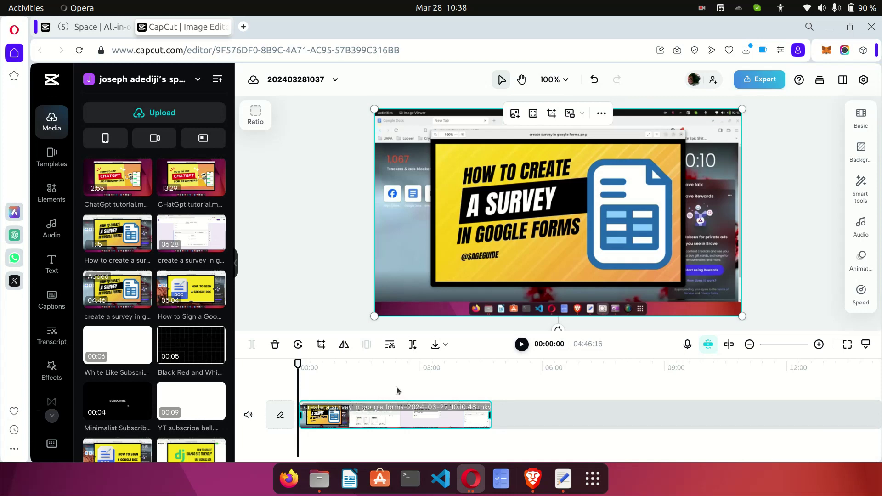
click(494, 443)
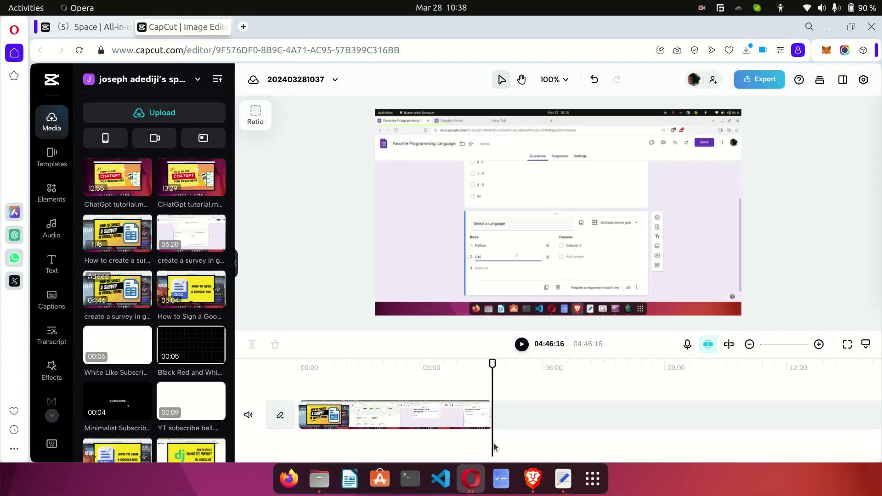
click(384, 390)
click(415, 390)
click(443, 394)
click(473, 395)
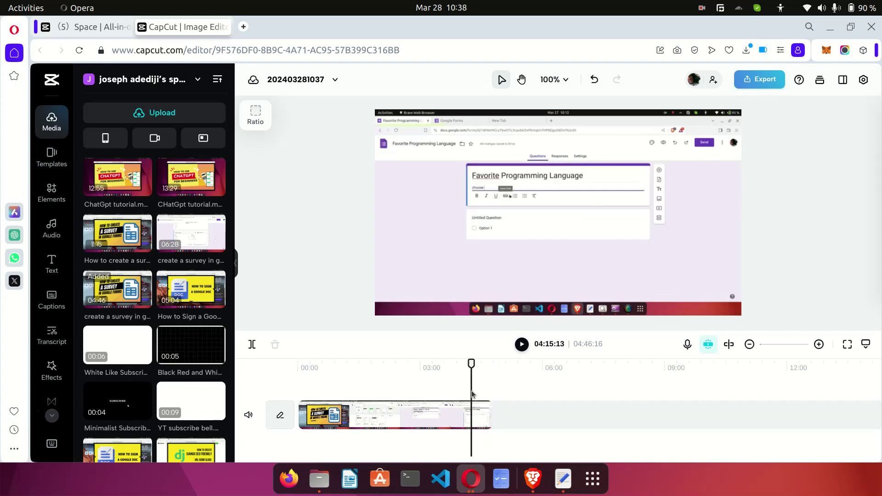
click(365, 395)
click(314, 390)
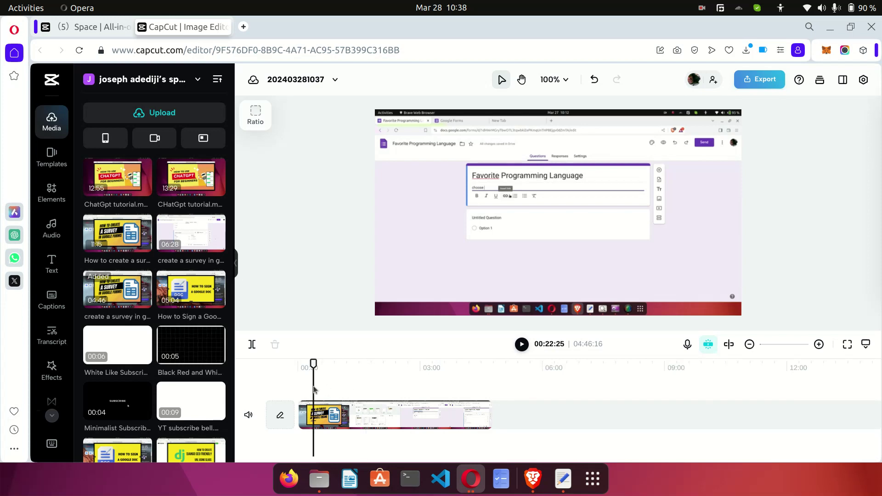
click(364, 387)
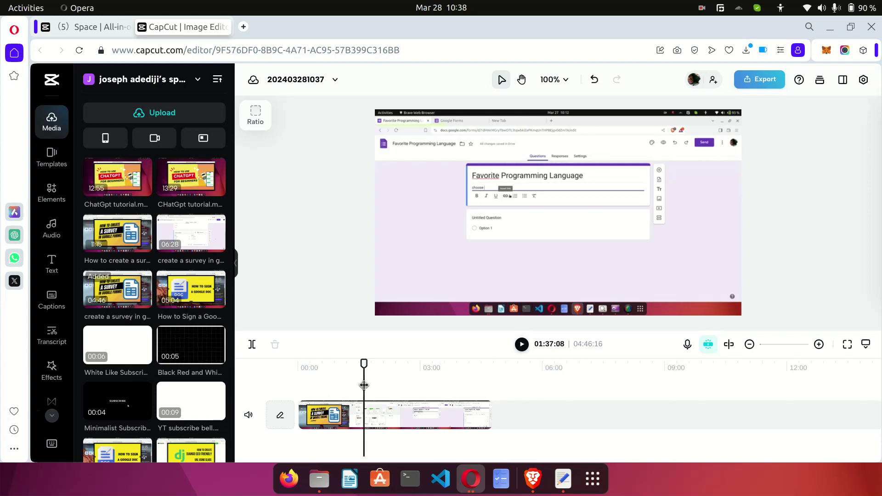
drag(364, 363, 289, 375)
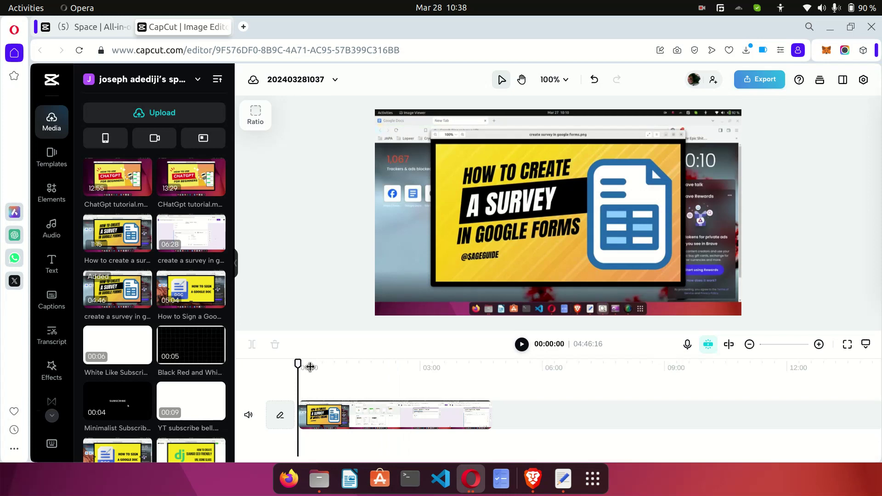
click(522, 345)
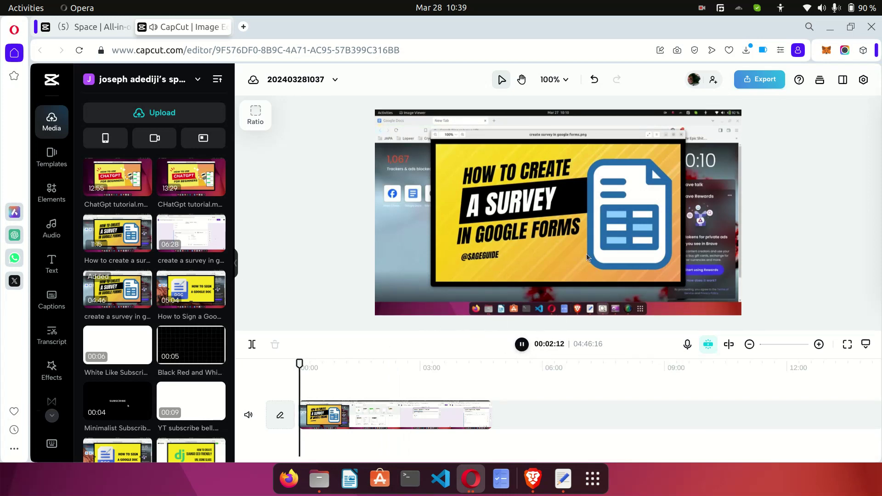
click(522, 346)
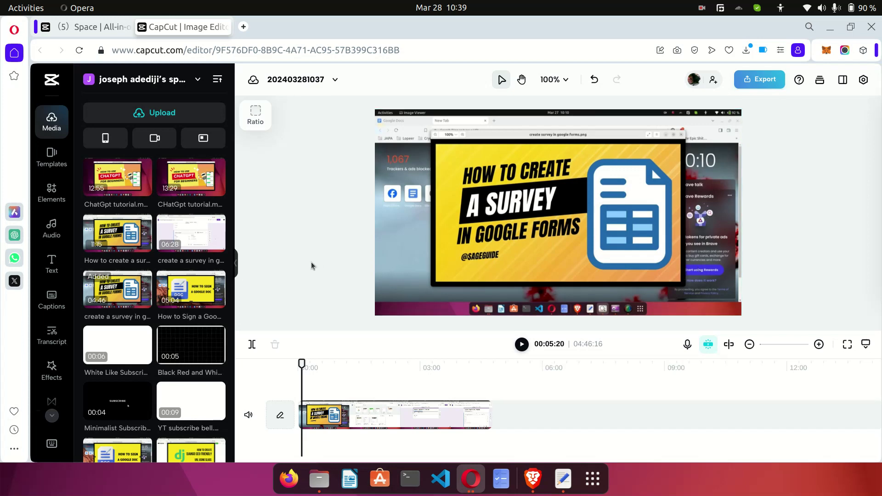
Drop the YT subscribe-bell clip onto a new track above the survey recording at the playhead.
drag(302, 364, 310, 364)
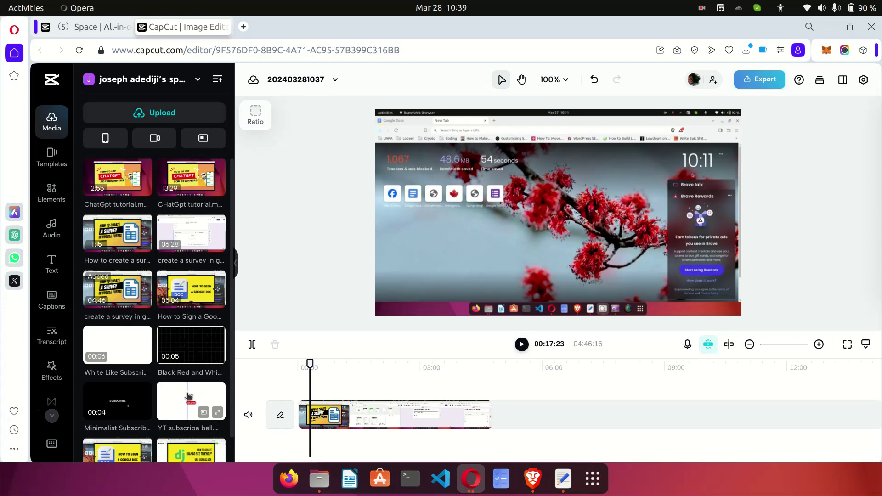
mouse_move(189, 396)
mouse_down()
mouse_move(334, 383)
mouse_move(353, 394)
mouse_move(324, 400)
mouse_up()
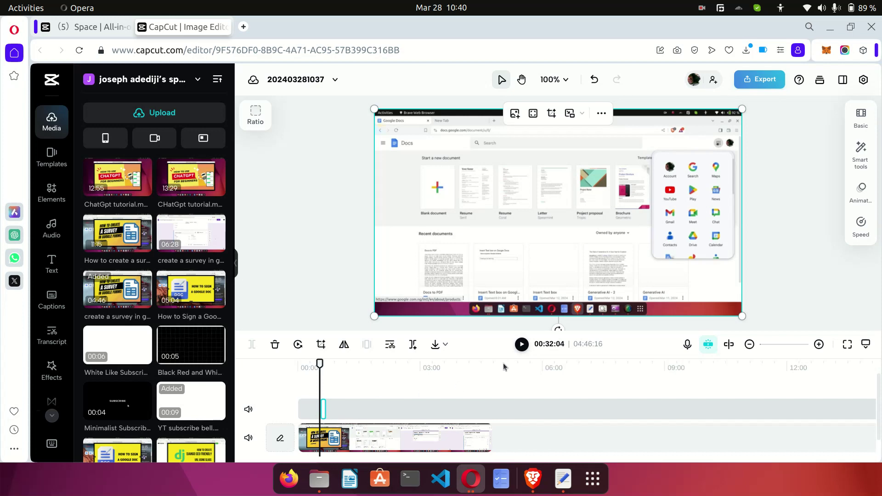
Shrink the subscribe-bell overlay into the canvas's lower-left corner and mute the main video track.
click(522, 346)
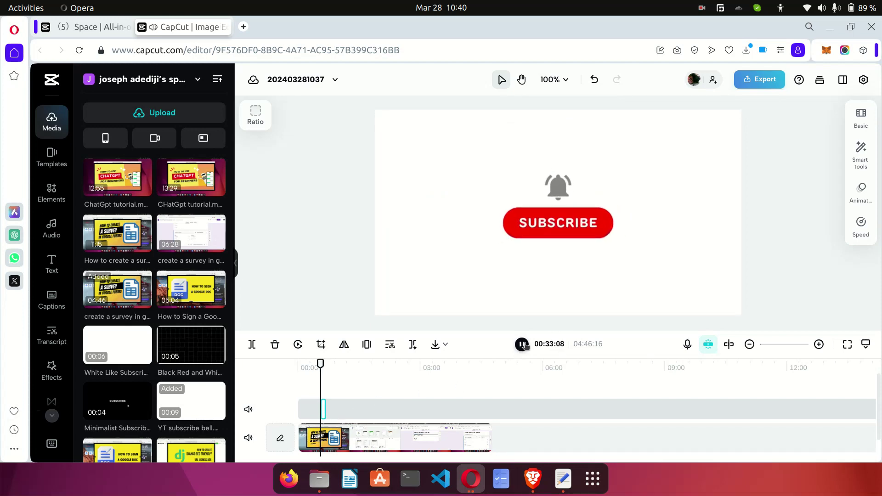
click(324, 409)
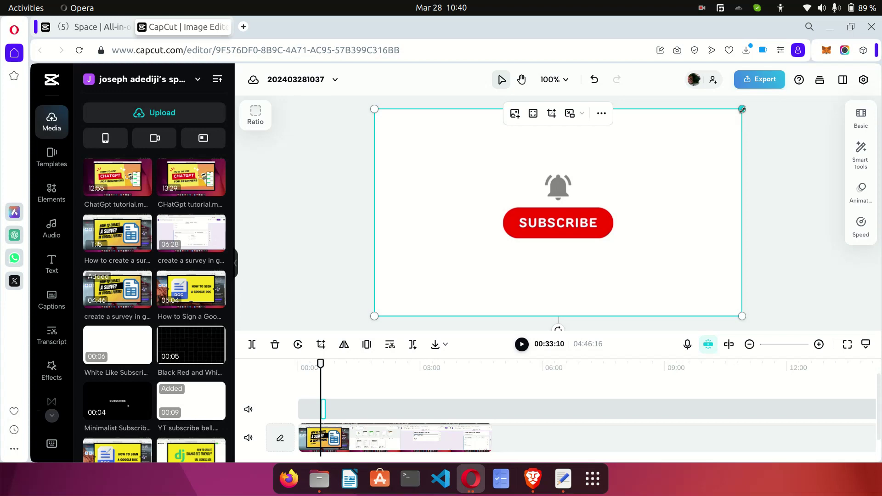
drag(742, 109, 454, 290)
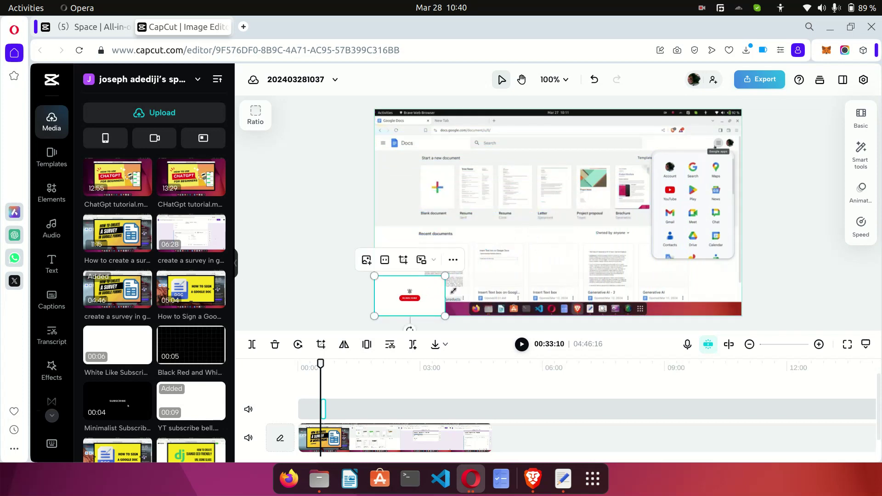
click(555, 263)
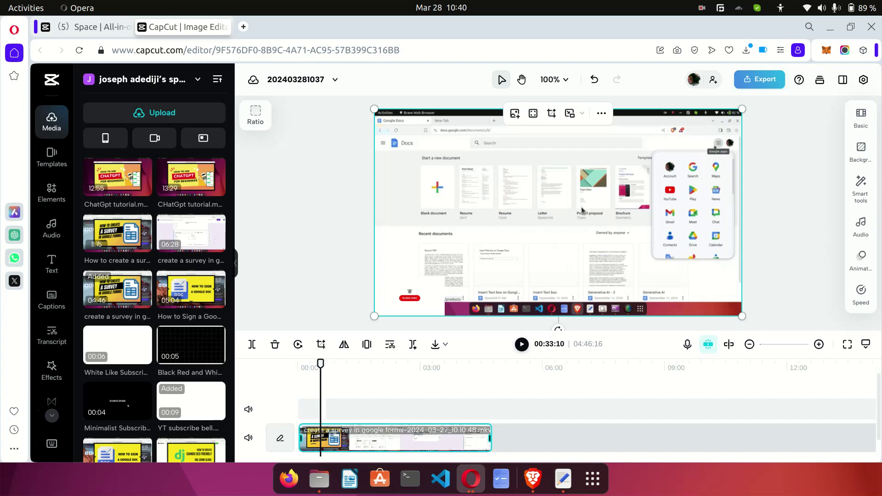
click(408, 298)
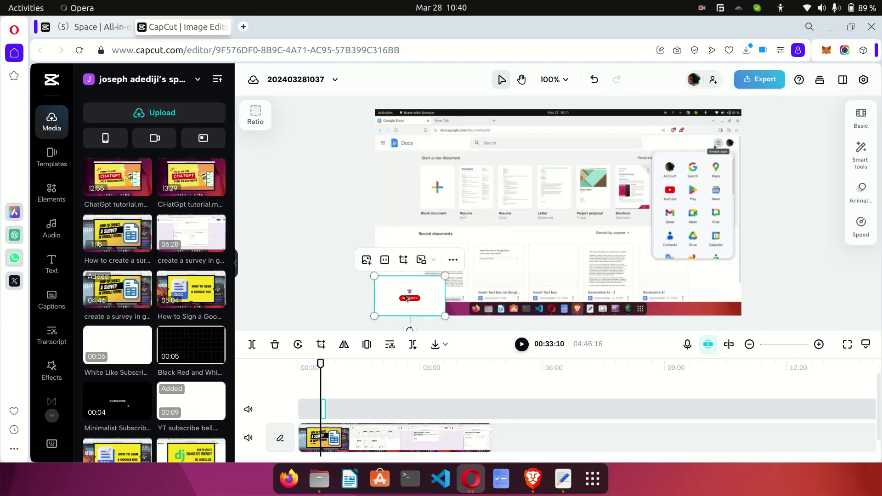
mouse_move(445, 276)
mouse_down()
mouse_move(526, 223)
mouse_move(482, 250)
mouse_move(516, 252)
mouse_move(522, 235)
mouse_move(438, 275)
mouse_move(453, 271)
mouse_up()
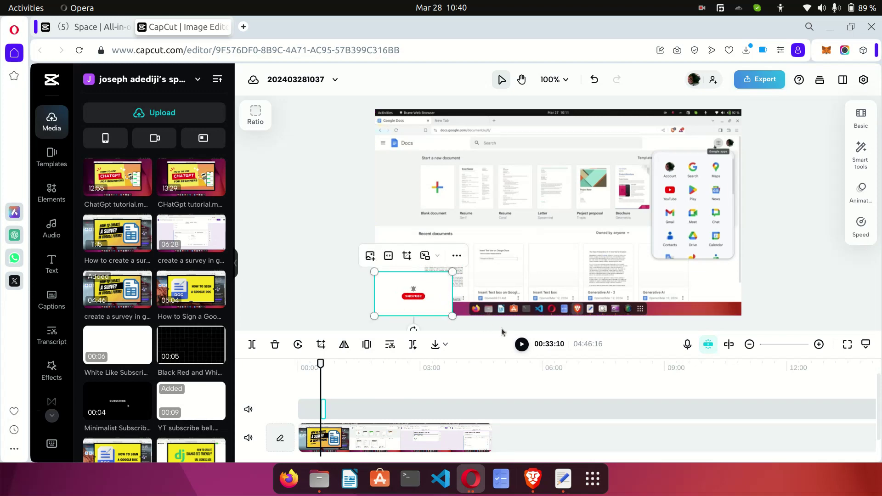
click(249, 438)
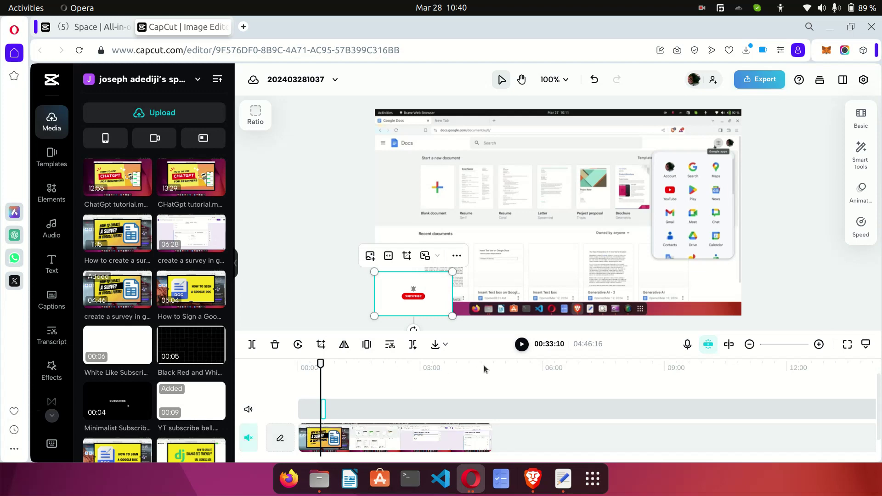
Drag the subscribe overlay clip's right edge to lengthen it slightly, checking around 00:32.
click(522, 345)
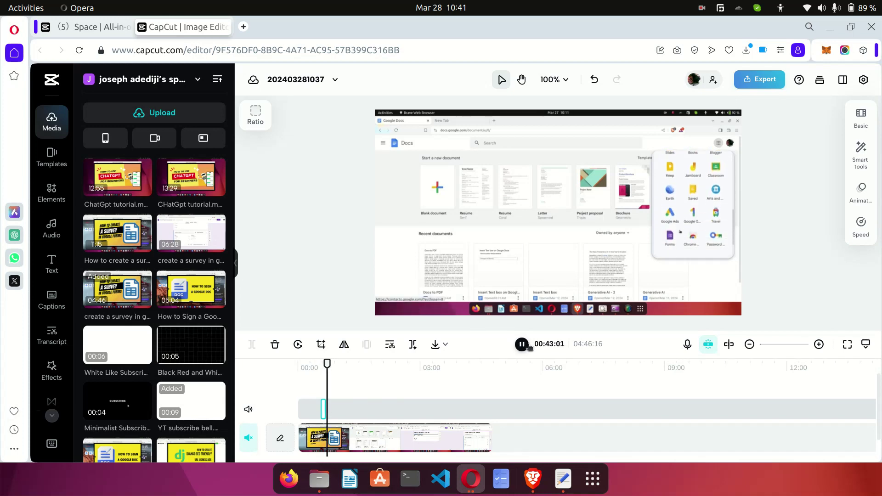
click(374, 420)
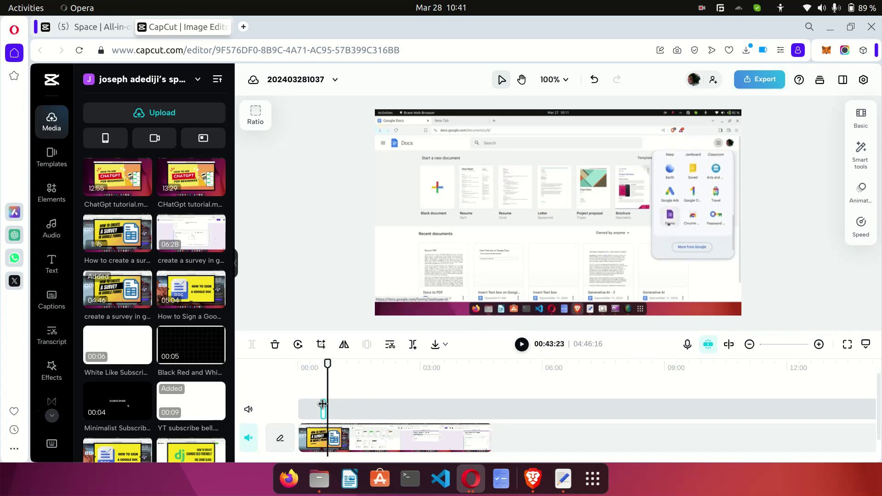
drag(327, 364, 320, 365)
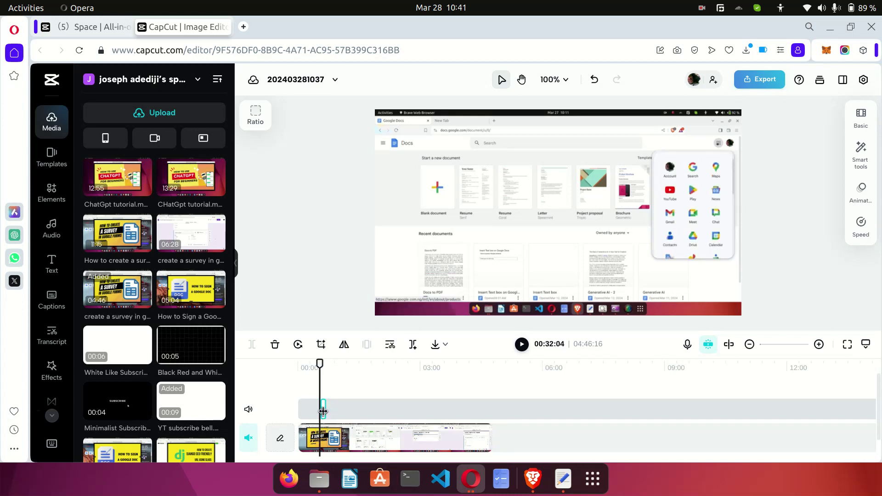
mouse_move(323, 411)
mouse_down()
mouse_move(334, 415)
mouse_move(317, 411)
mouse_up()
click(405, 408)
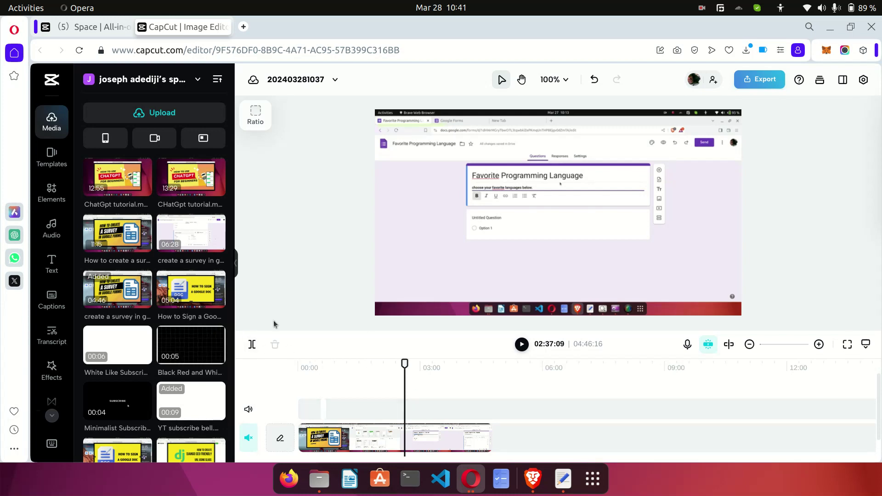
mouse_move(175, 349)
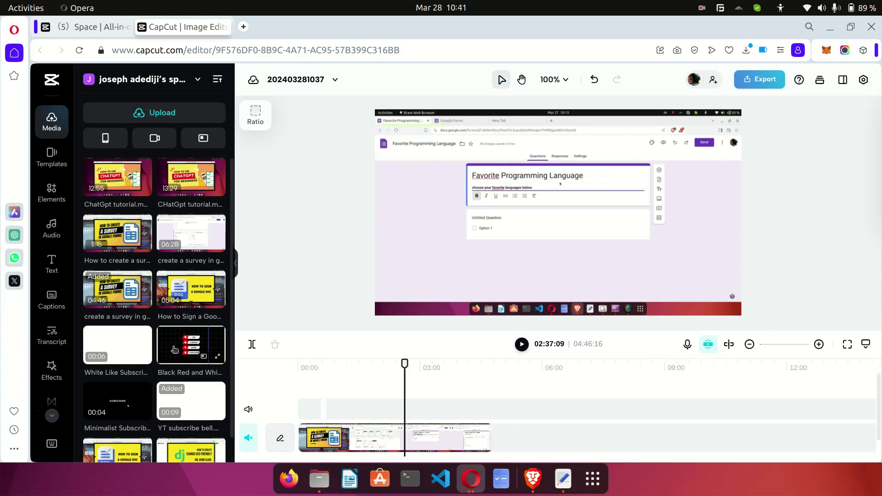
Add the black-and-red like/comment/share/subscribe clip to the timeline and play to it near 03:00.
drag(174, 351, 420, 424)
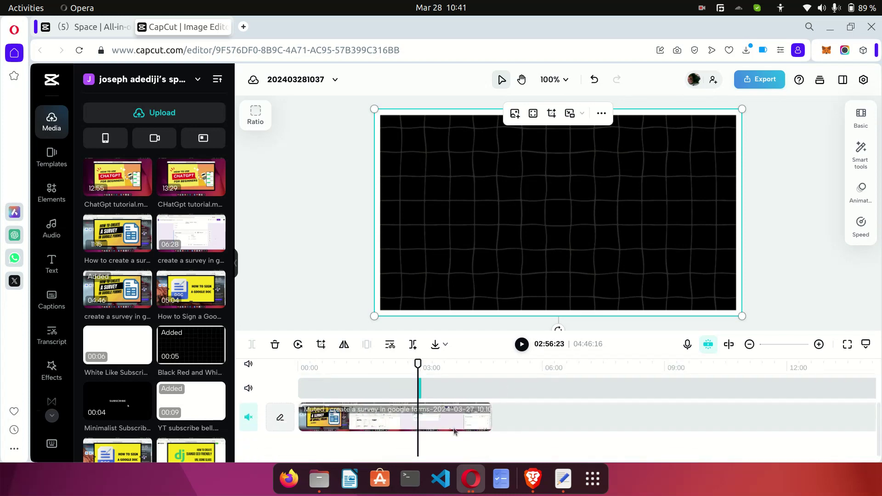
click(465, 428)
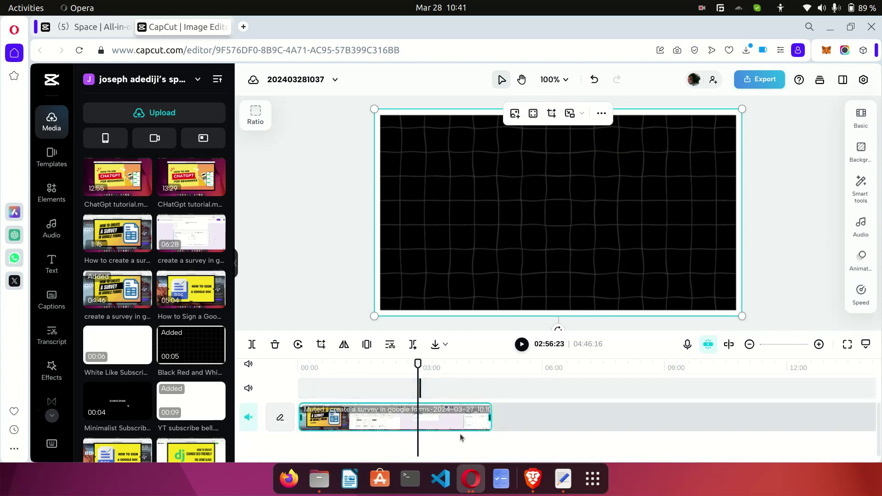
click(425, 439)
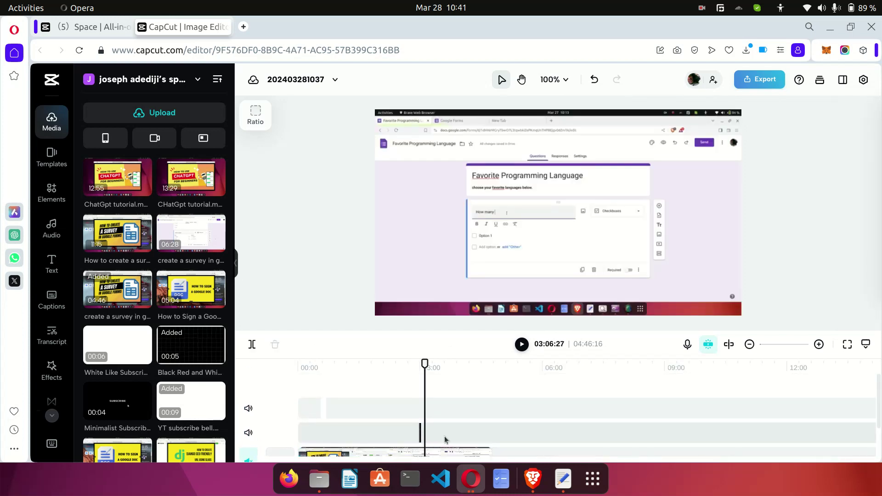
click(382, 409)
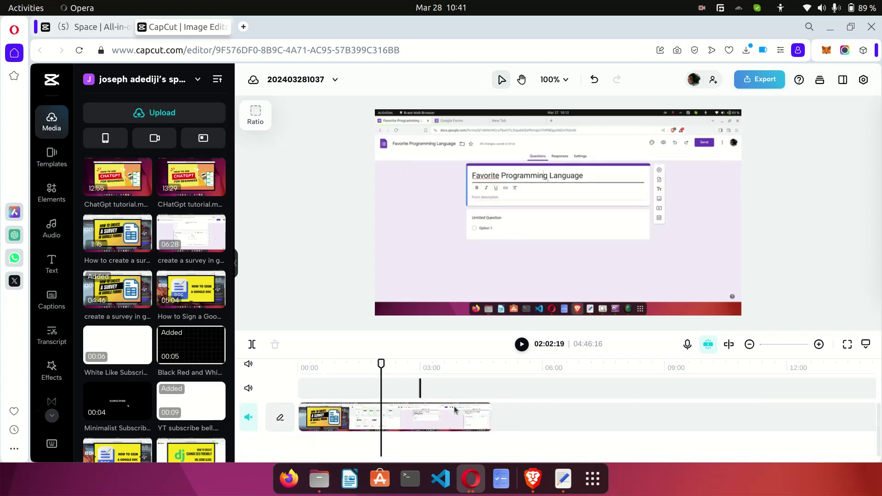
click(414, 396)
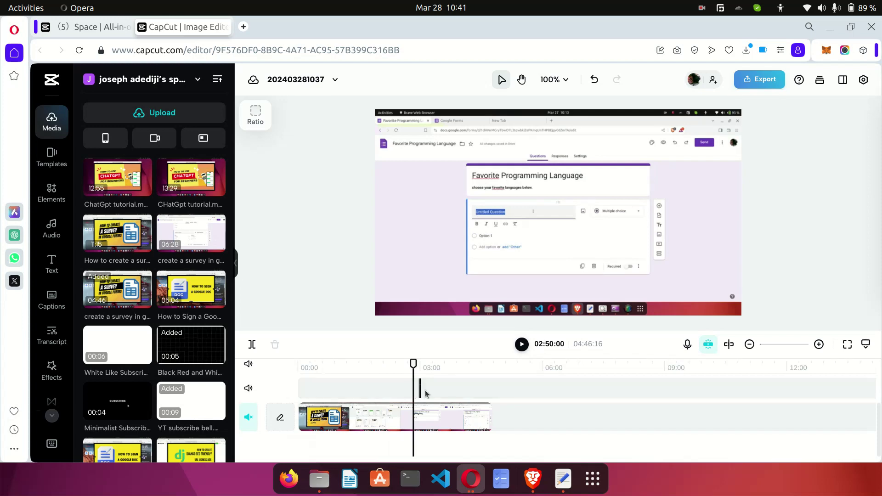
click(522, 345)
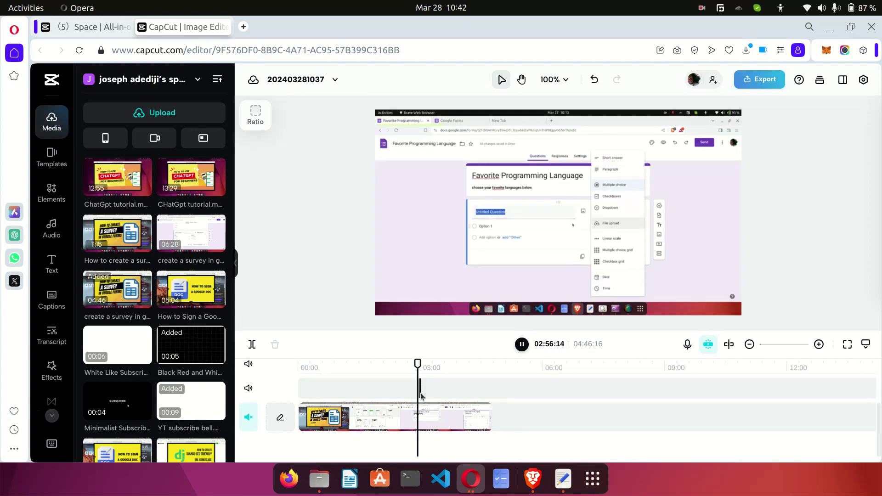
click(521, 345)
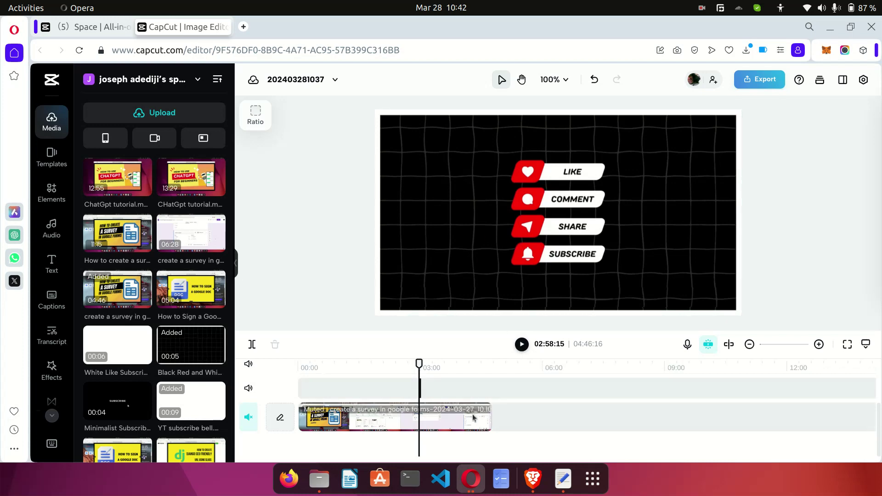
Scale that overlay down into a small picture-in-picture in the canvas's top-right corner.
click(616, 220)
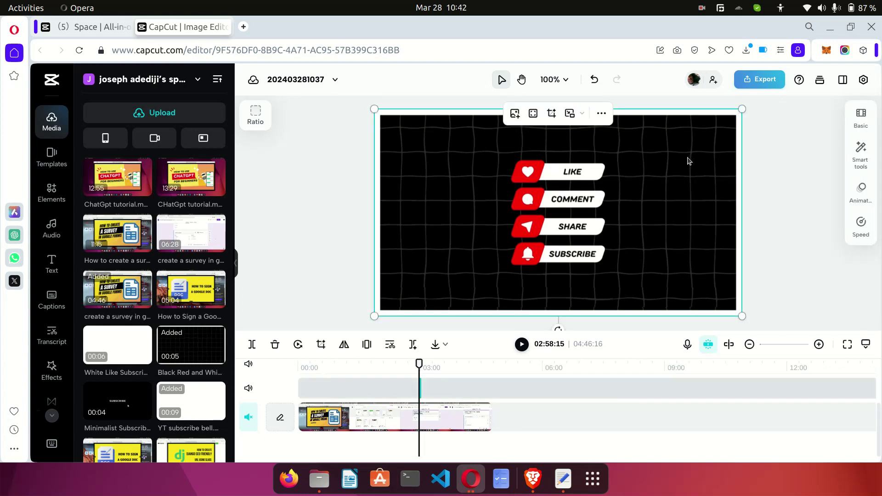
drag(745, 109, 515, 262)
drag(451, 295, 682, 184)
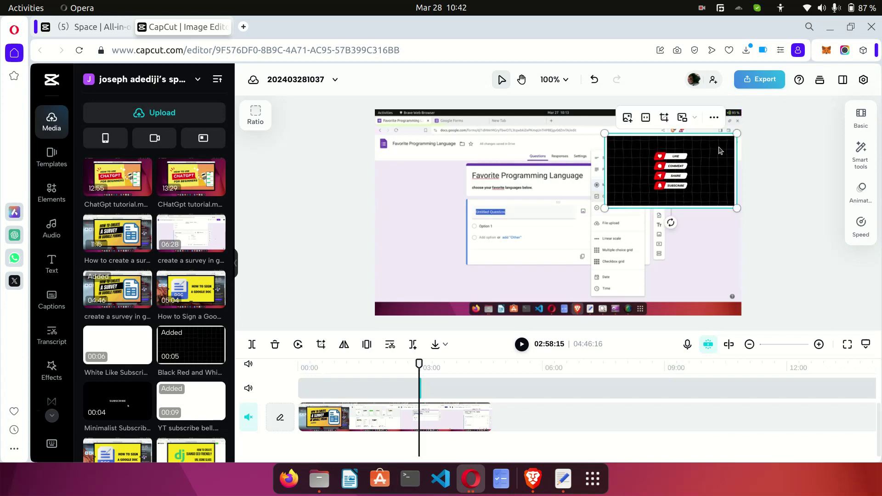
drag(604, 133, 624, 140)
drag(681, 160, 690, 161)
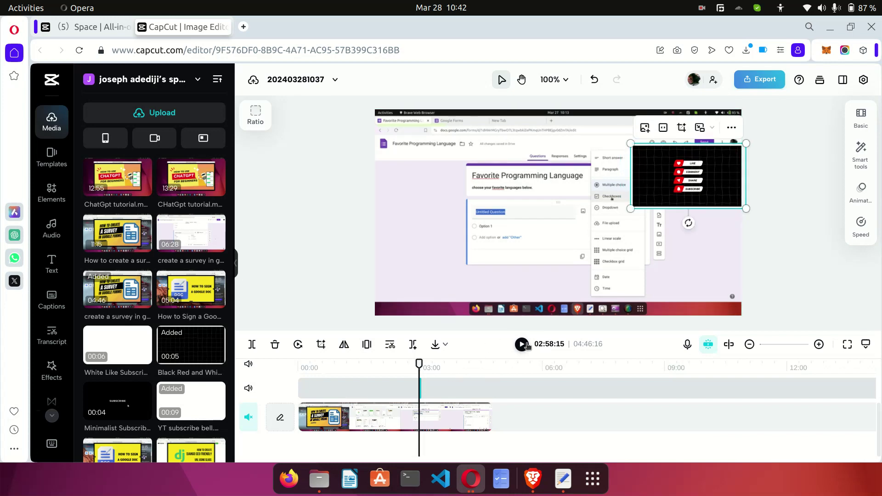
click(523, 345)
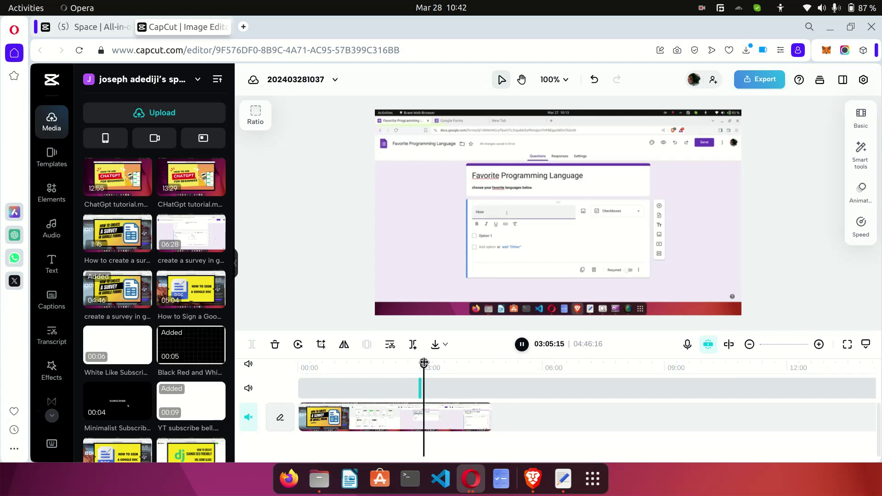
drag(423, 364, 416, 364)
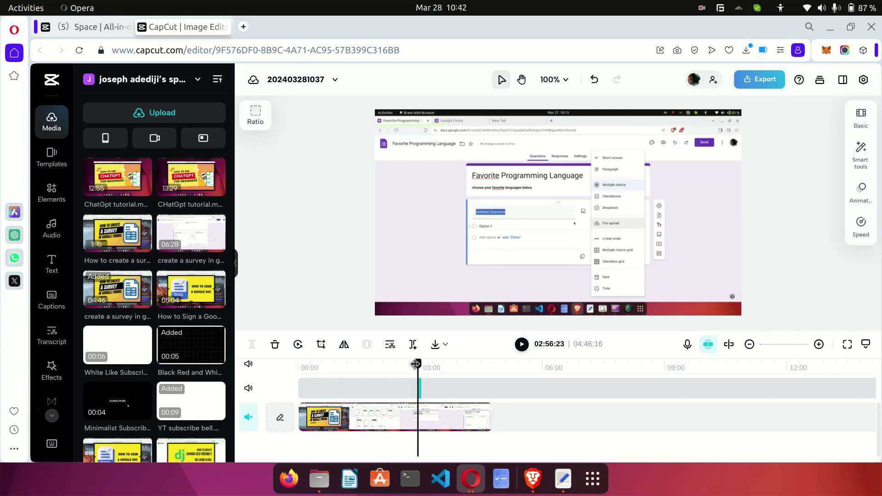
Place the White Like Subscribe clip on the timeline near 03:56 and preview its full-canvas thumbs-up.
click(522, 345)
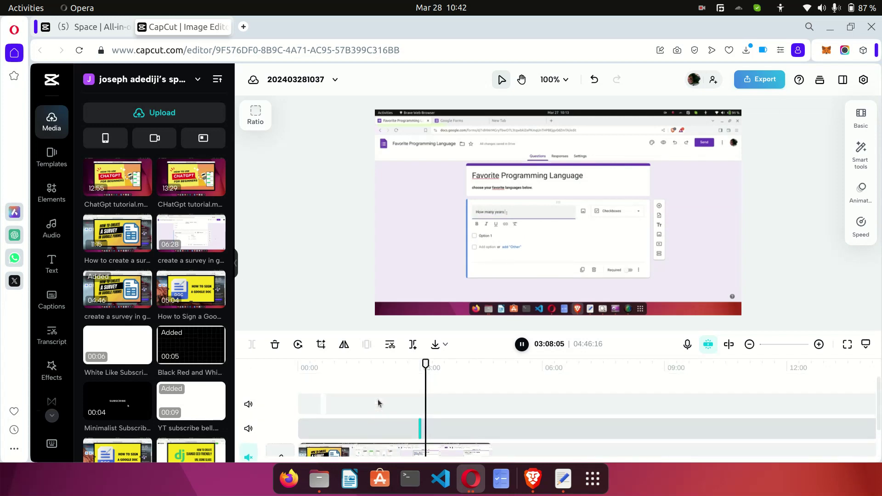
click(459, 407)
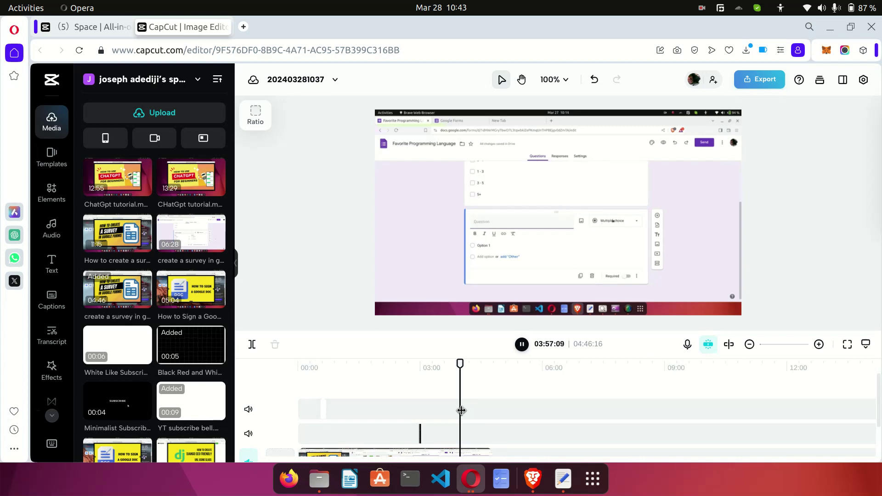
scroll(520, 435, down, 2)
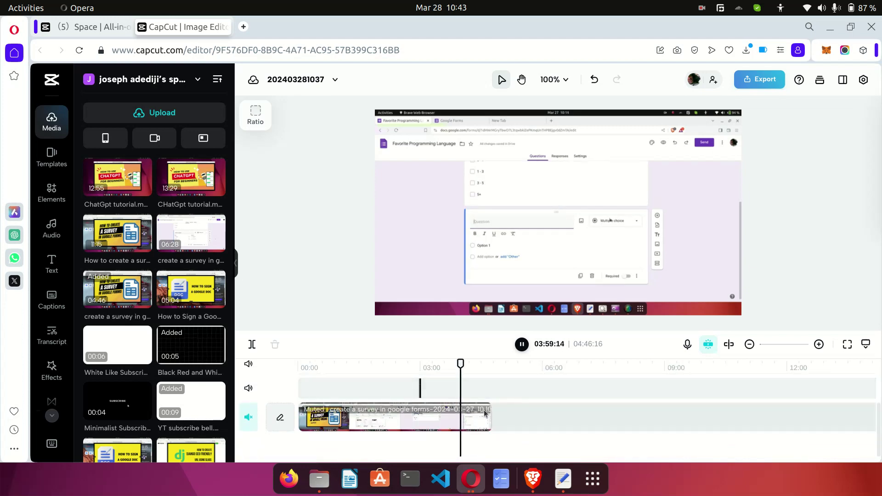
mouse_move(115, 352)
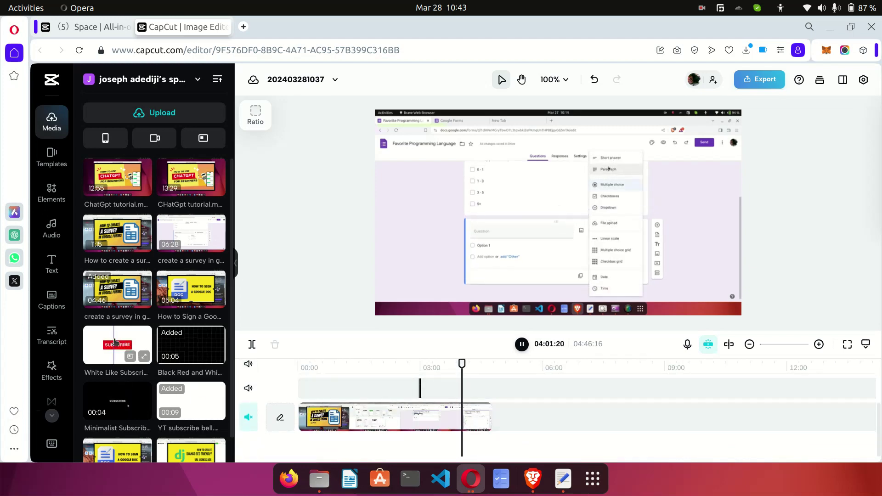
drag(115, 352, 466, 435)
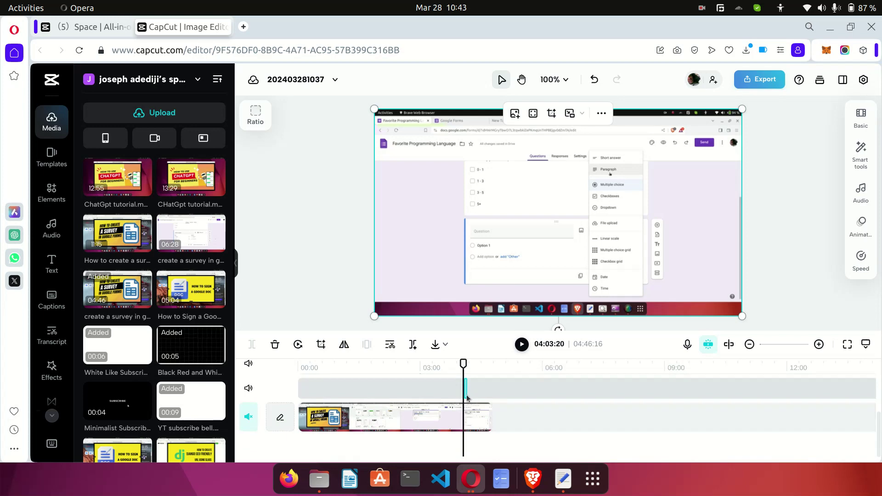
click(522, 345)
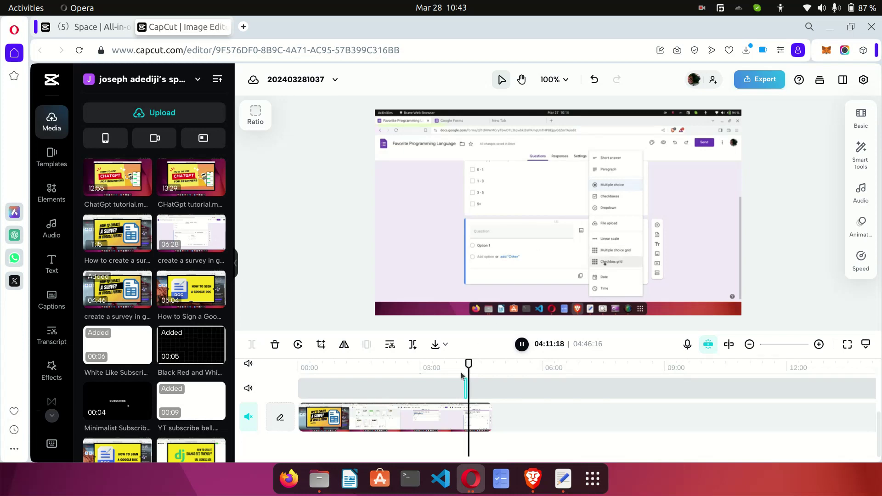
click(460, 388)
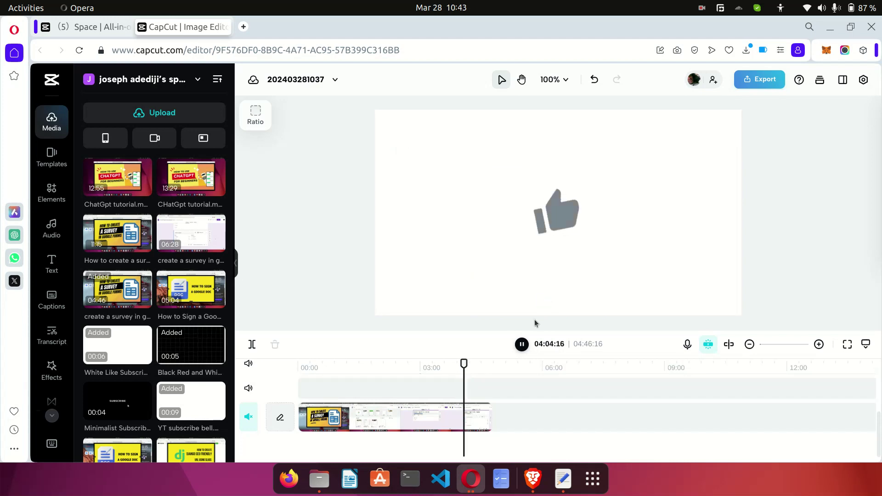
Scale the white thumbs-up overlay down into the lower-left corner, then rewind toward the start.
click(523, 345)
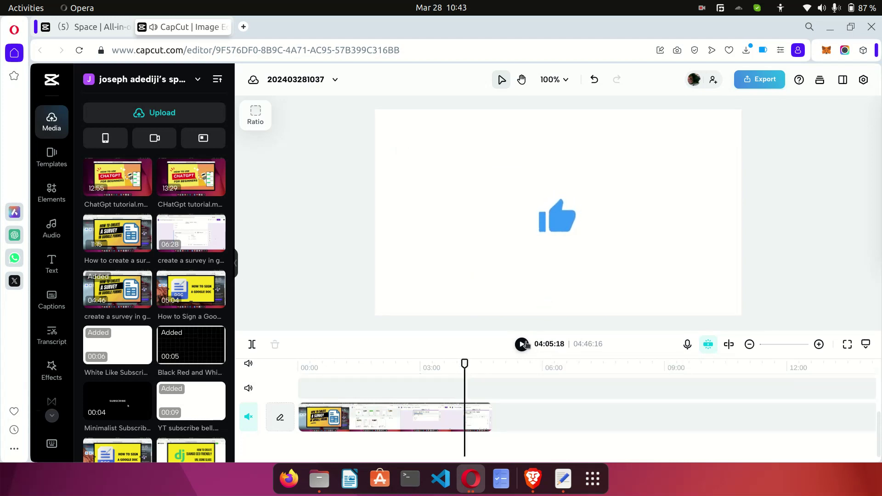
click(583, 238)
drag(742, 110, 517, 236)
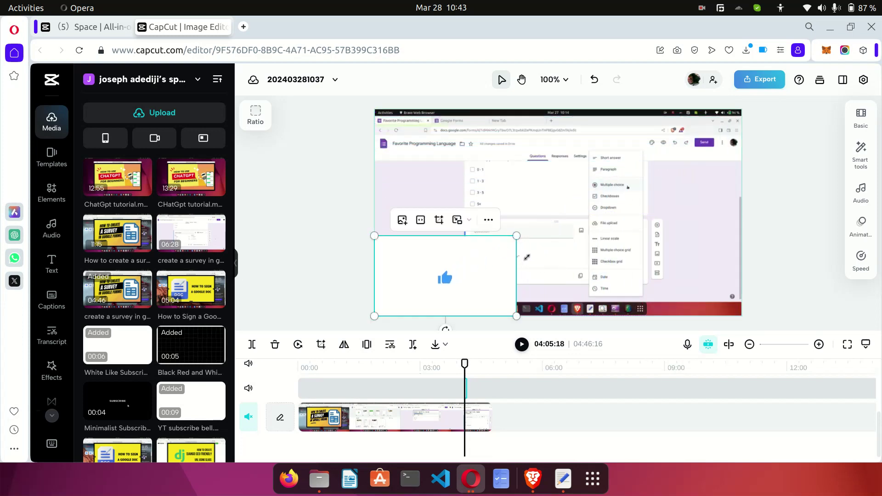
drag(519, 237, 454, 262)
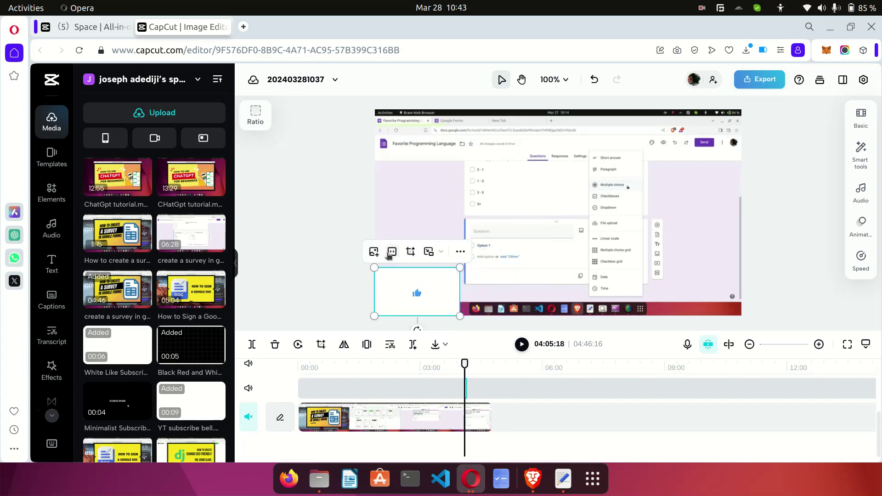
click(479, 286)
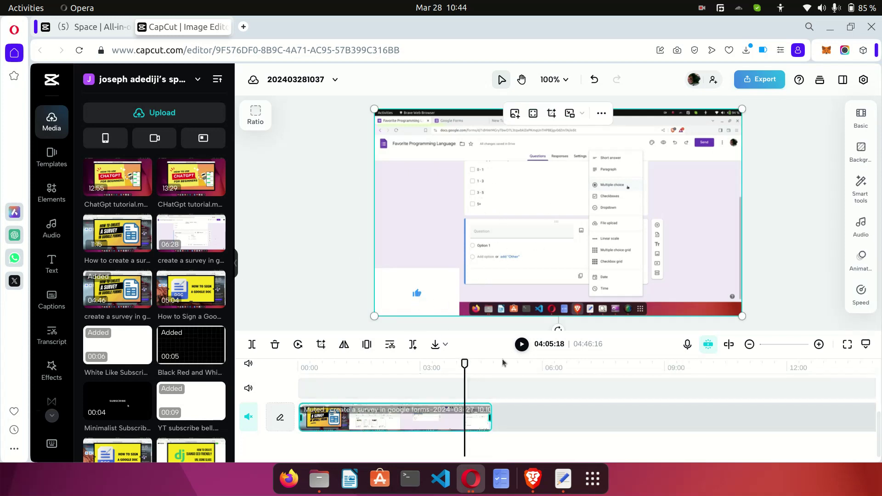
click(522, 345)
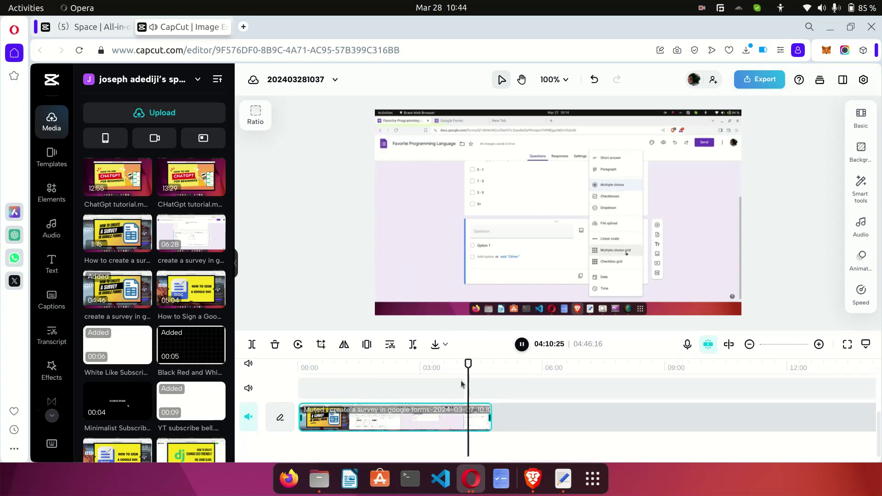
mouse_move(468, 363)
mouse_down()
mouse_move(450, 363)
mouse_move(459, 364)
mouse_up()
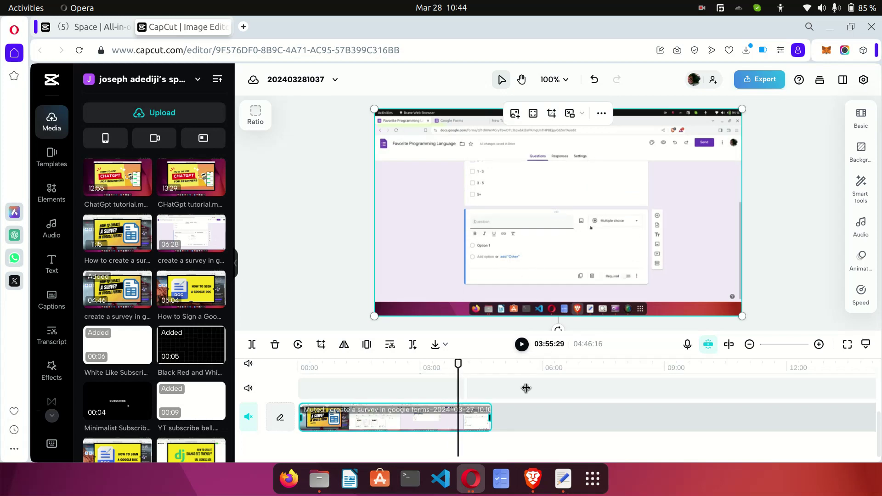
drag(458, 364, 289, 375)
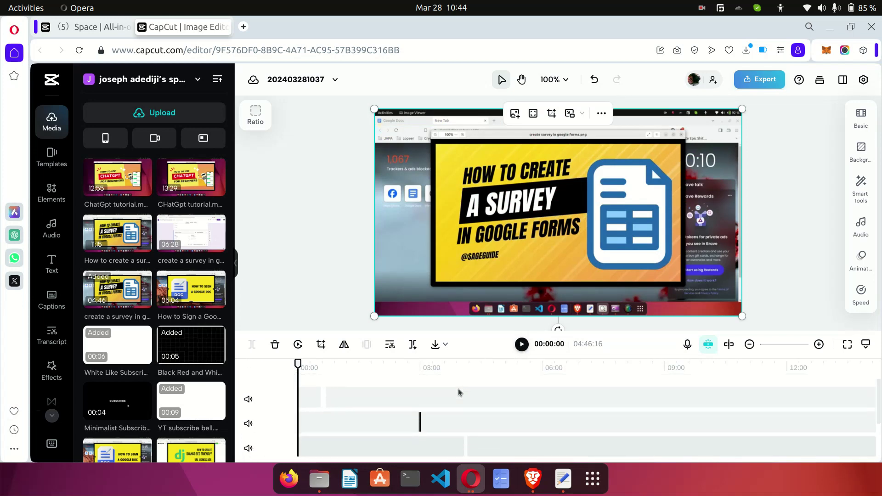
Play the survey tutorial from the start, skipping ahead past 00:24 and 02:50 toward four minutes.
click(522, 345)
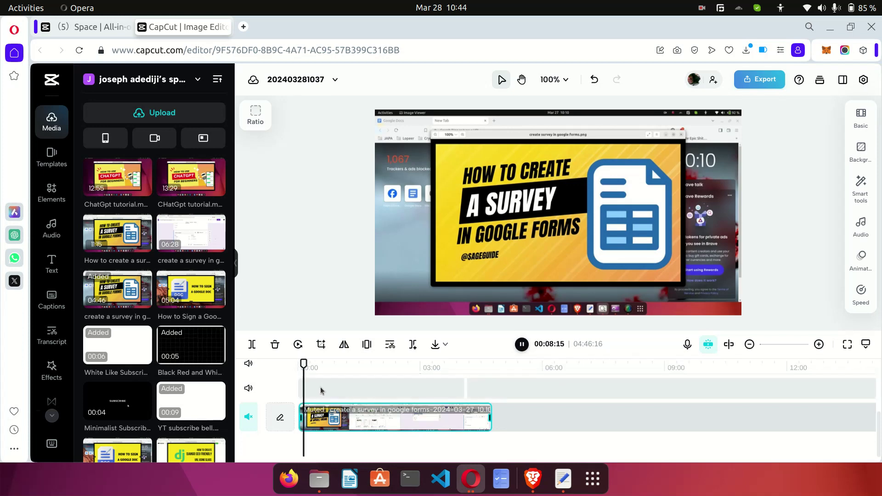
click(305, 366)
drag(305, 367, 314, 366)
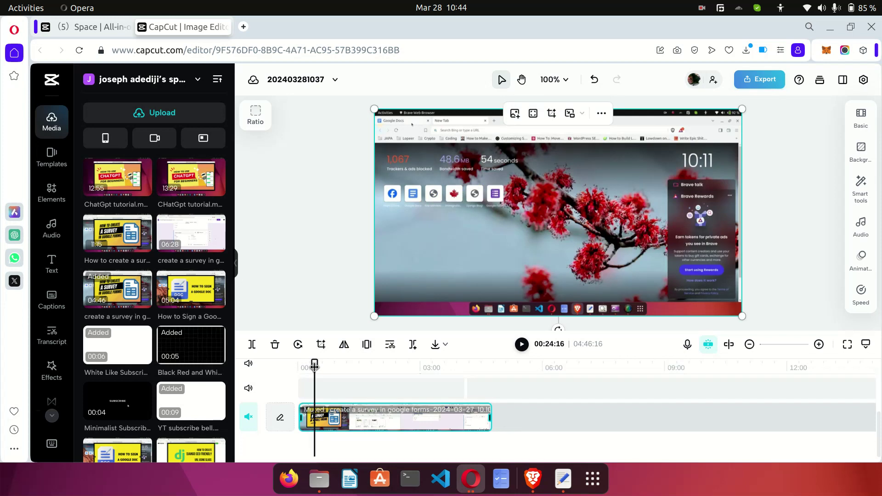
scroll(391, 386, up, 3)
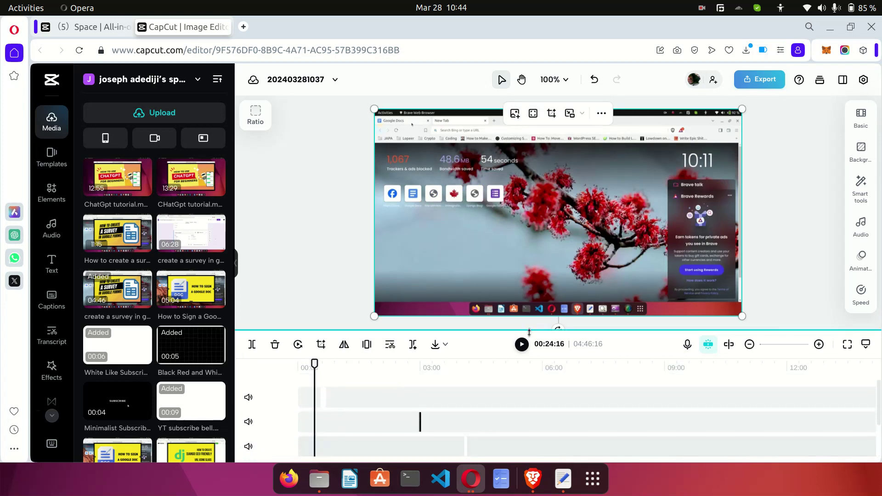
click(521, 344)
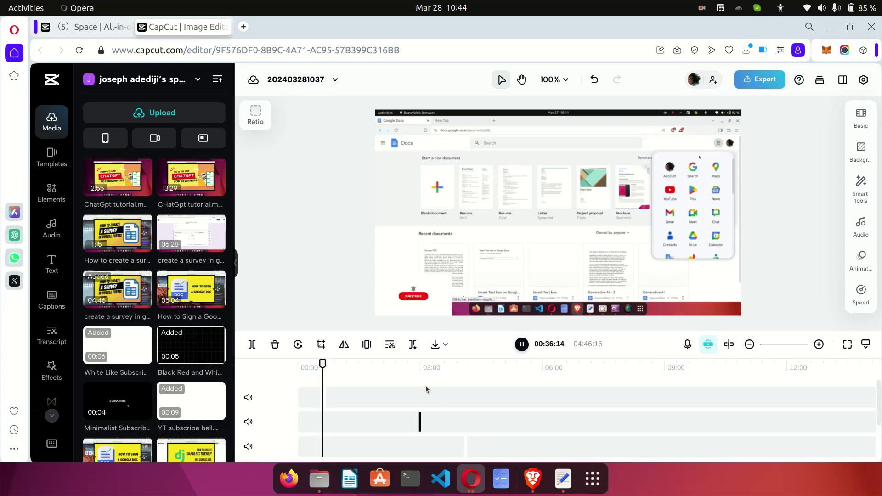
scroll(425, 385, down, 1)
drag(324, 368, 413, 372)
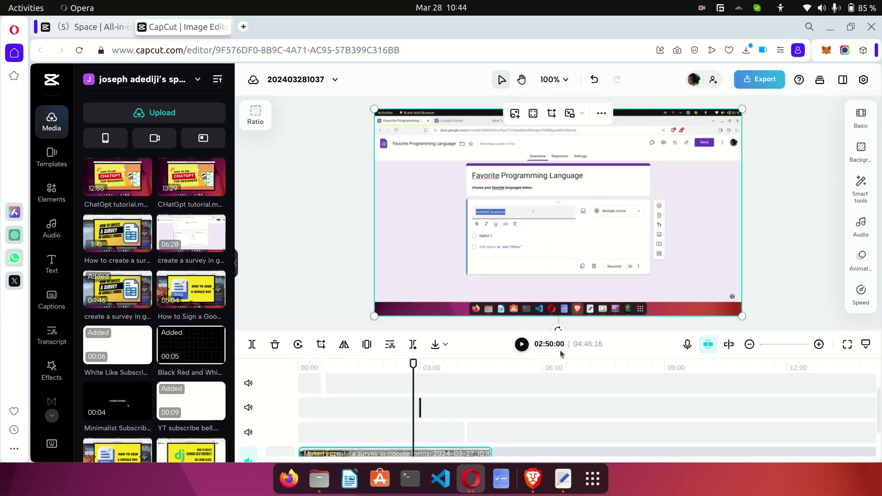
click(522, 346)
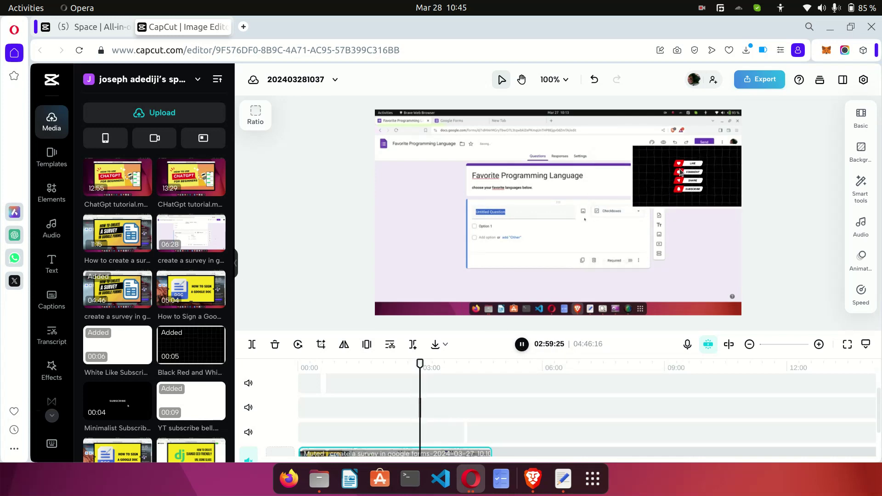
drag(422, 367, 460, 369)
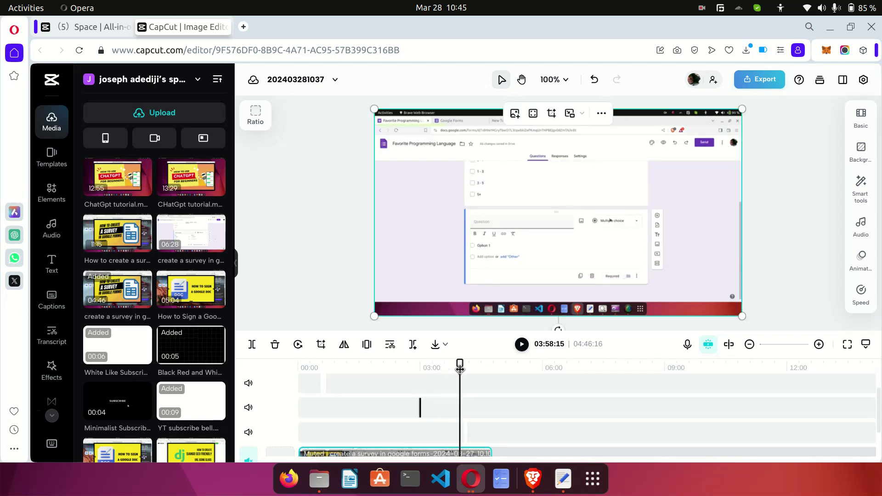
Let the tutorial play through the form-building part and pause it at 04:27.
click(523, 345)
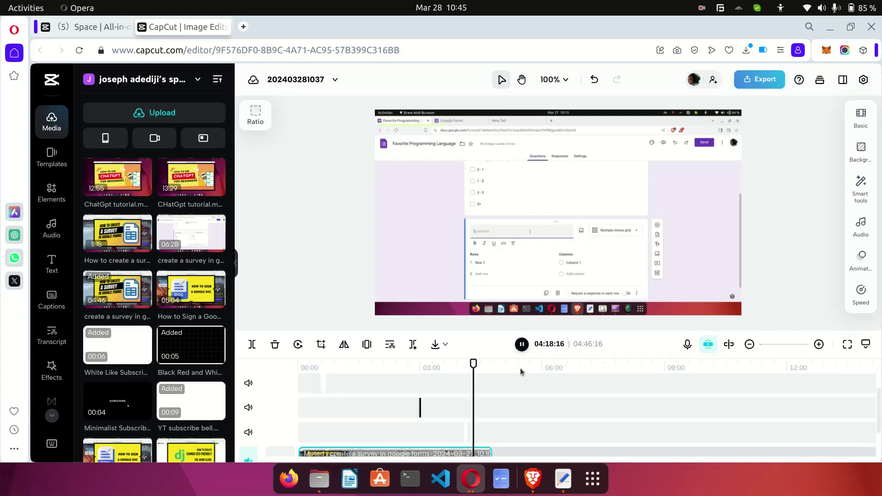
scroll(505, 424, down, 1)
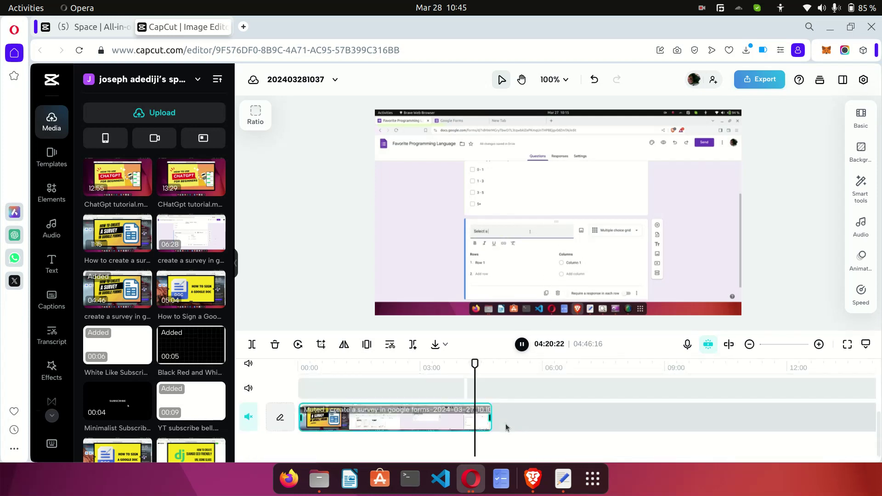
scroll(506, 424, up, 1)
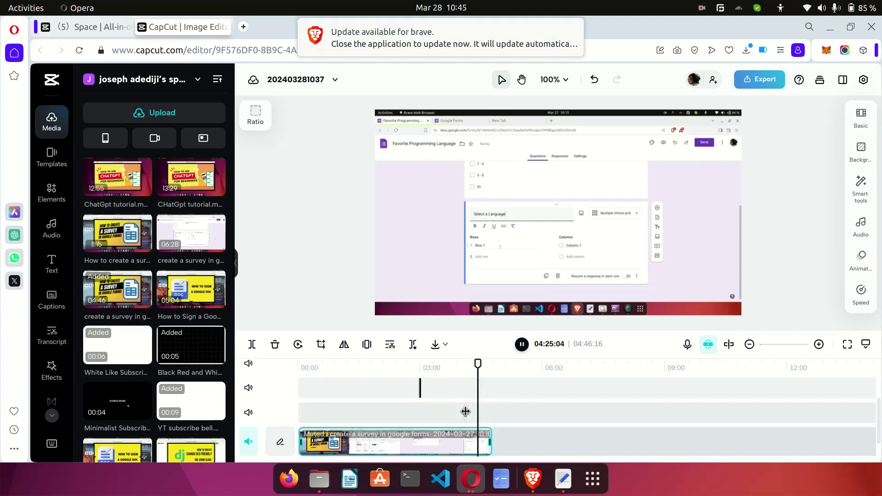
click(523, 344)
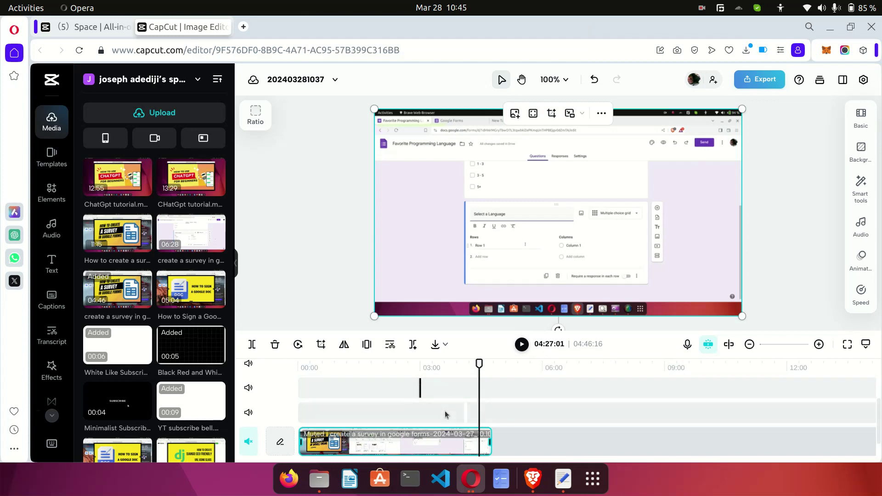
scroll(444, 399, up, 1)
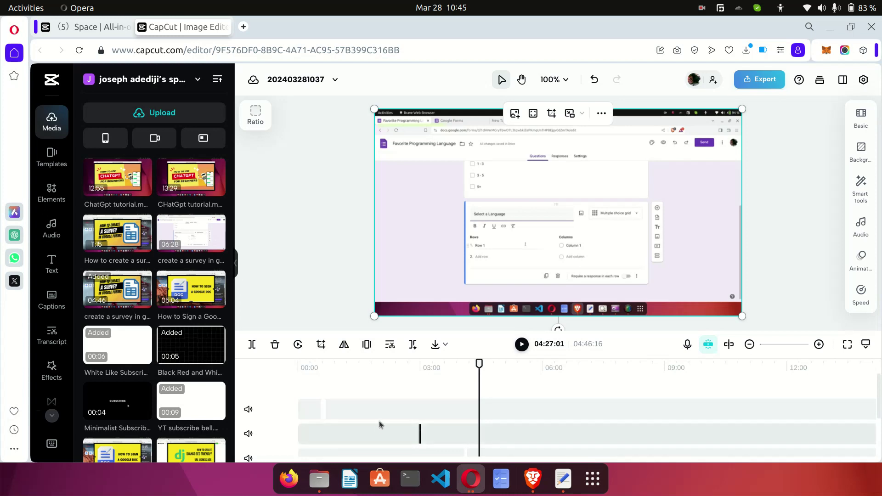
scroll(447, 437, down, 2)
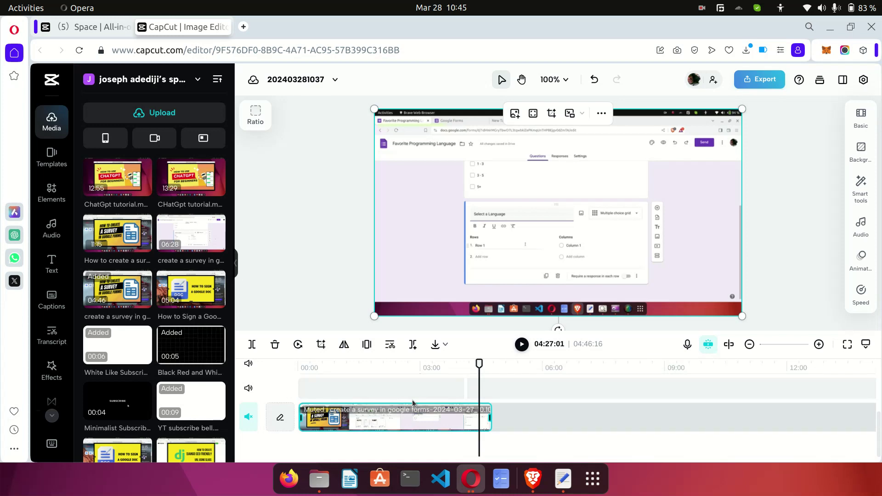
scroll(412, 400, up, 2)
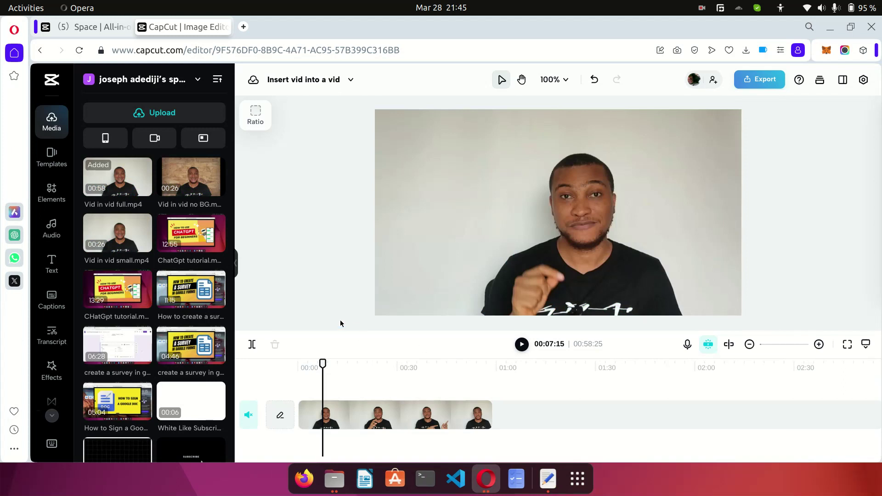
Play the talking-head clip in Insert vid into a vid, then pause and set the position to 00:18.
click(524, 345)
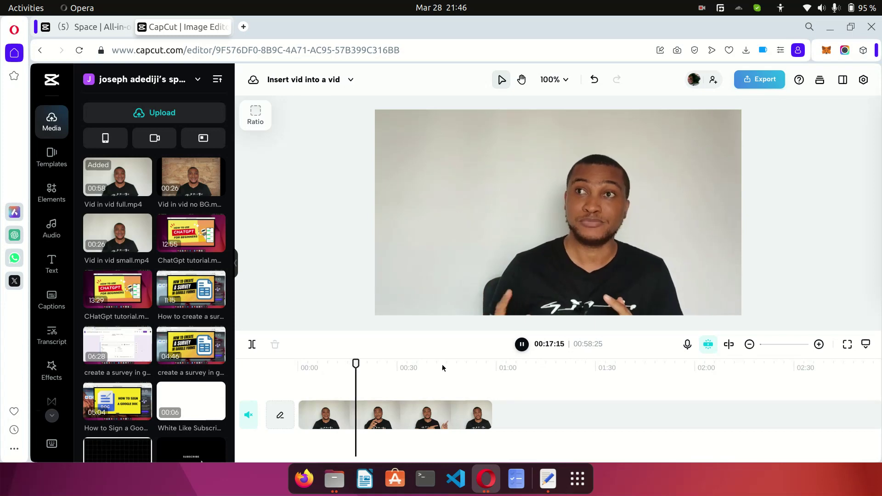
click(527, 346)
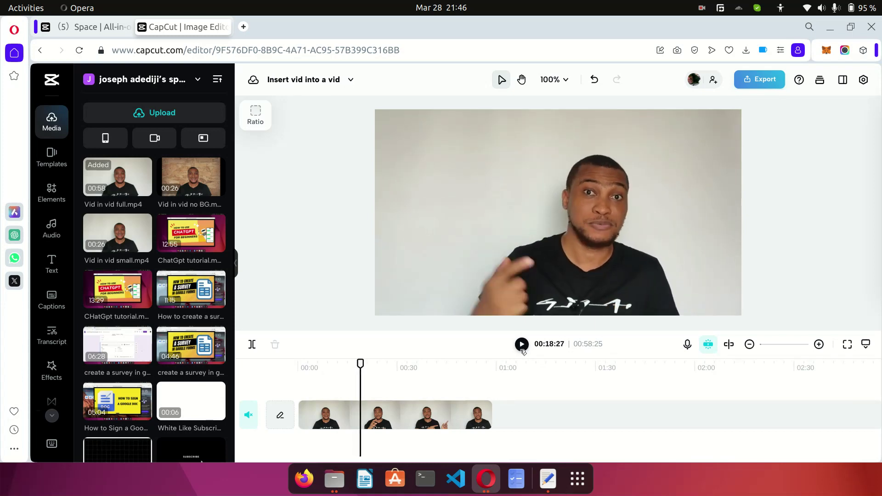
click(358, 390)
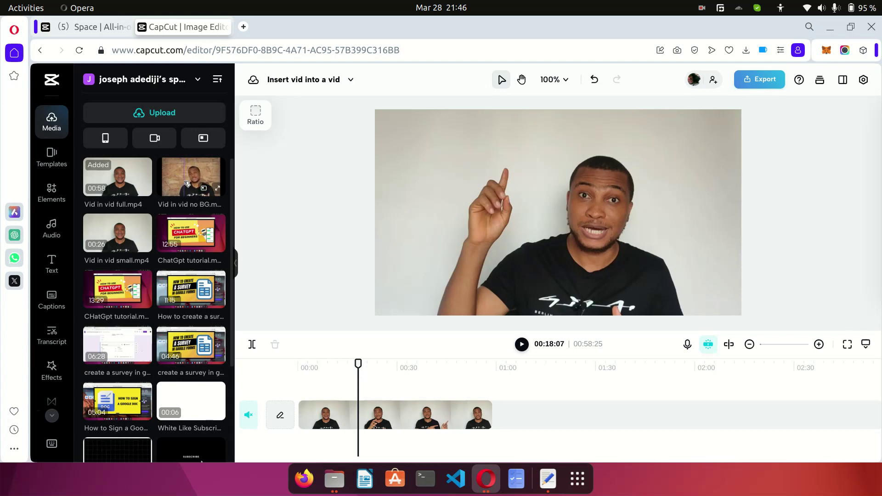
Overlay 'Vid in vid no BG' as a small, muted inset in the upper-left corner.
drag(187, 183, 366, 390)
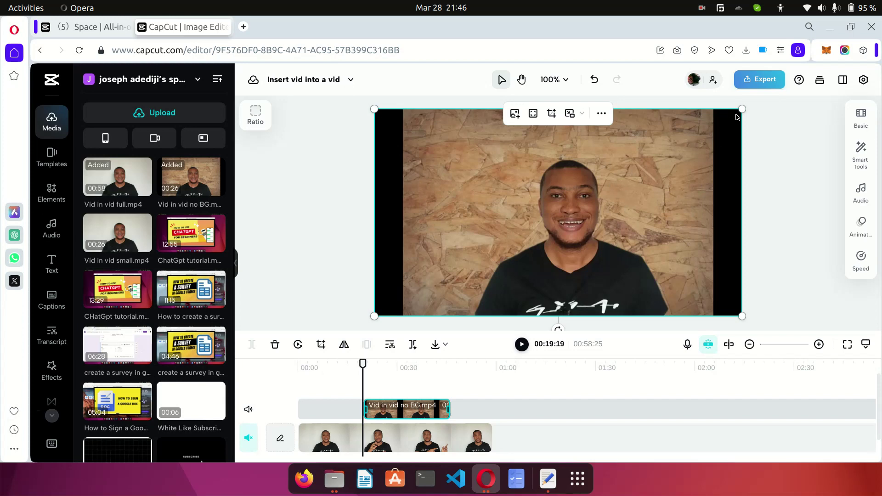
drag(742, 111, 469, 253)
drag(427, 282, 450, 147)
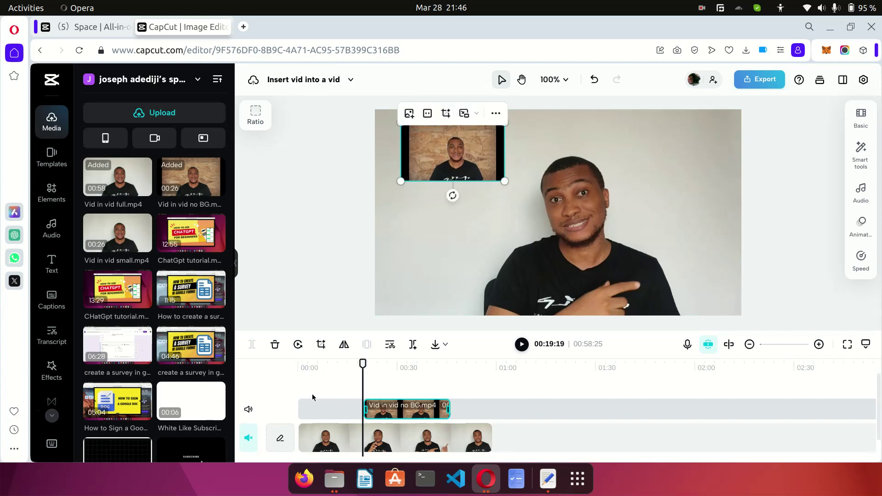
click(251, 409)
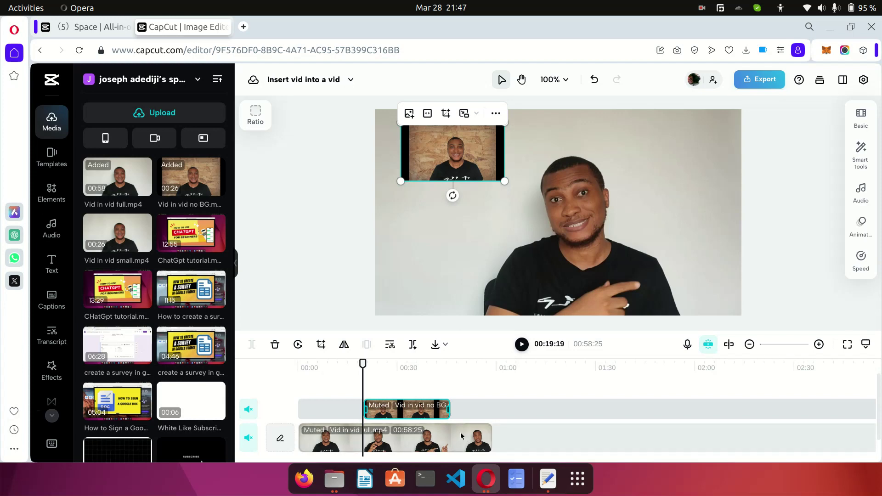
click(487, 220)
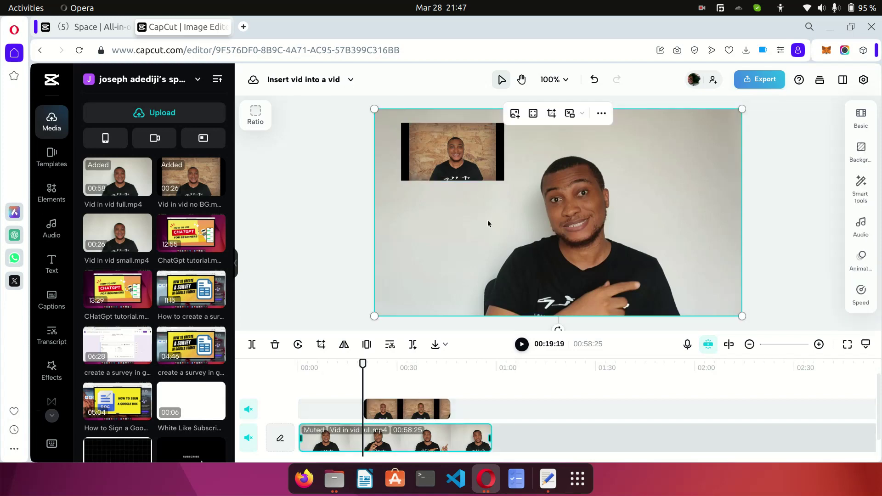
click(522, 345)
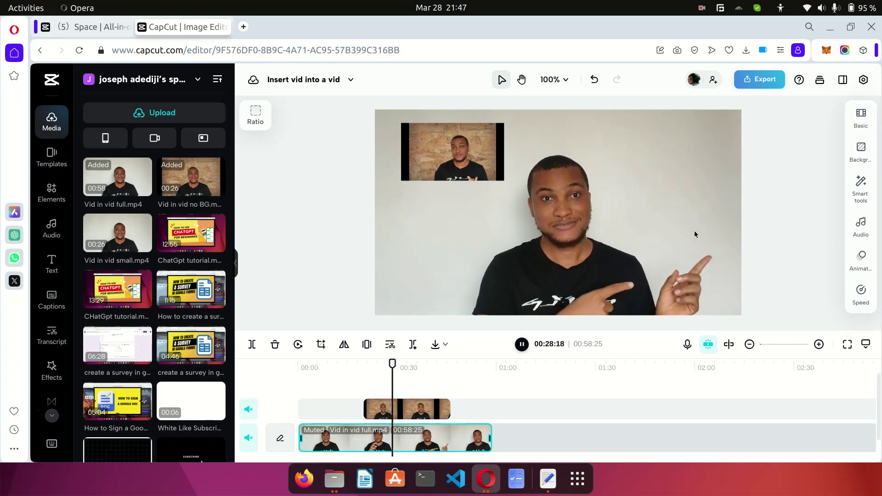
click(522, 345)
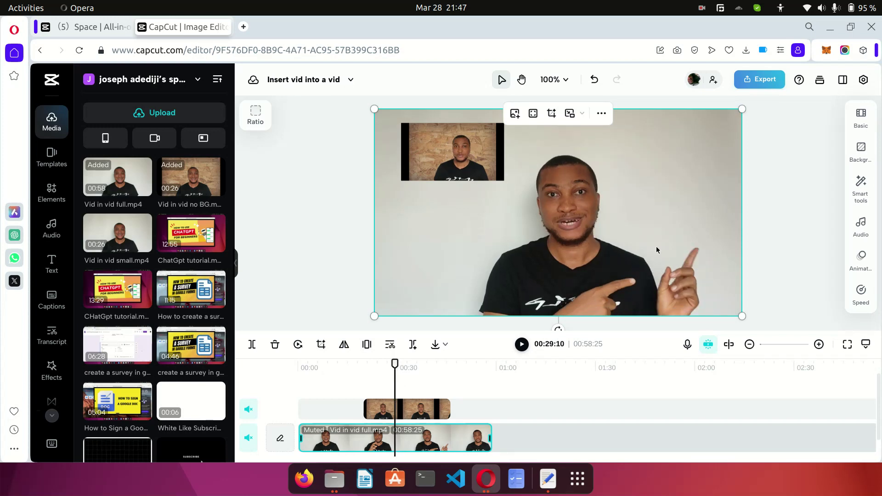
mouse_move(125, 235)
mouse_move(190, 180)
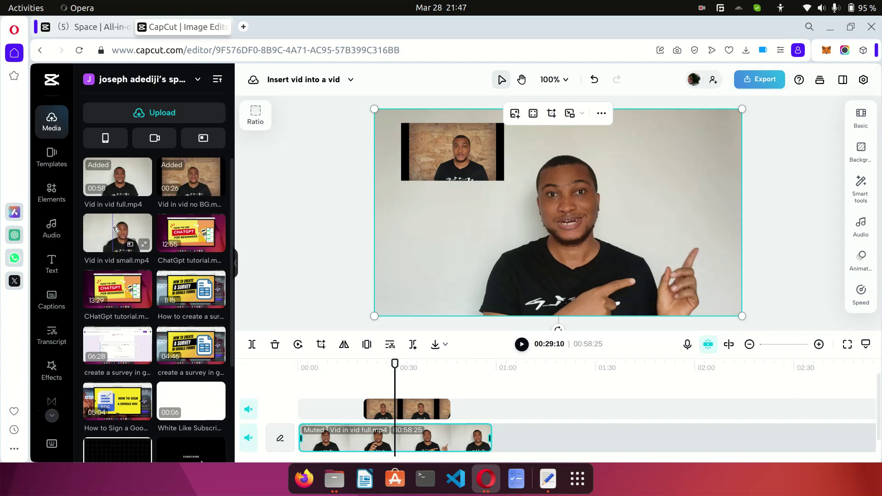
Add 'Vid in vid small' as a second overlay, shrunk to a small inset at mid-right.
drag(116, 230, 394, 389)
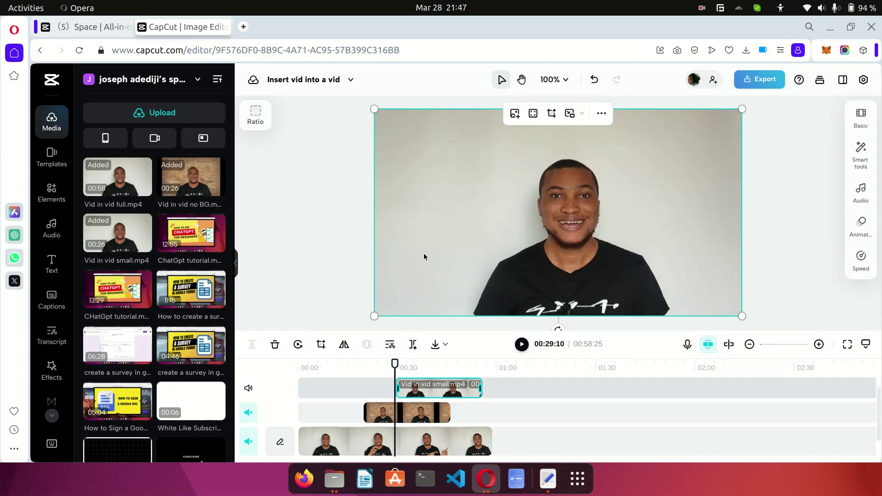
drag(375, 109, 703, 234)
drag(699, 285, 650, 180)
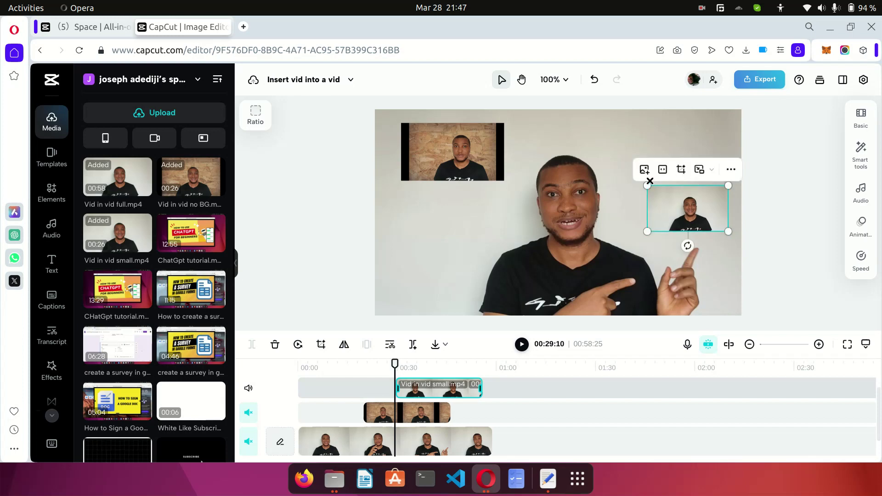
click(767, 224)
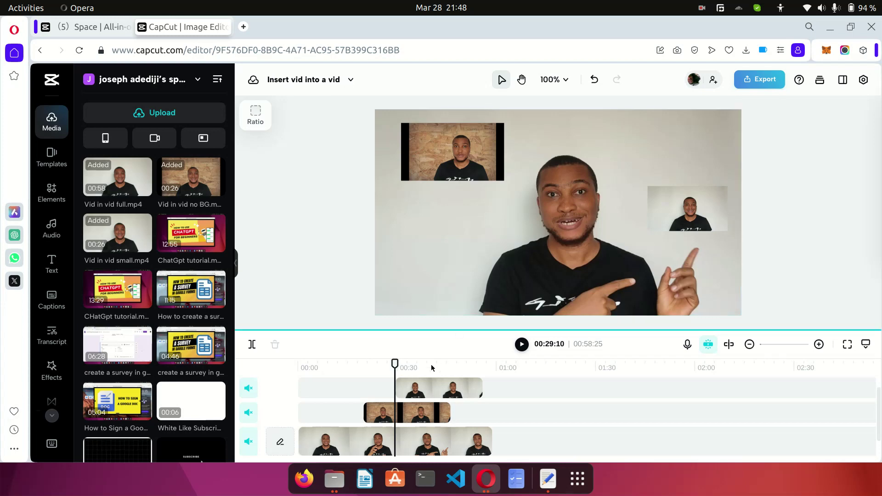
Shift the wood-background overlay slightly earlier and drop another 'Vid in vid no BG' clip after it.
click(522, 346)
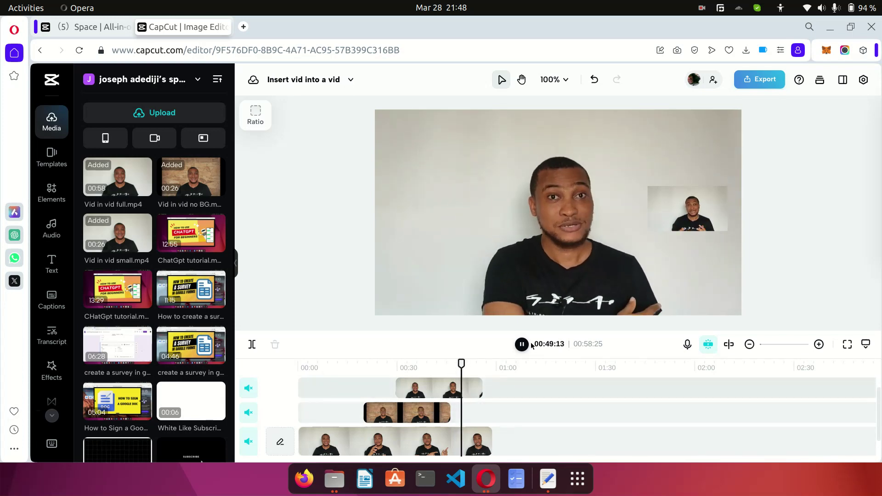
drag(454, 423, 442, 419)
click(388, 395)
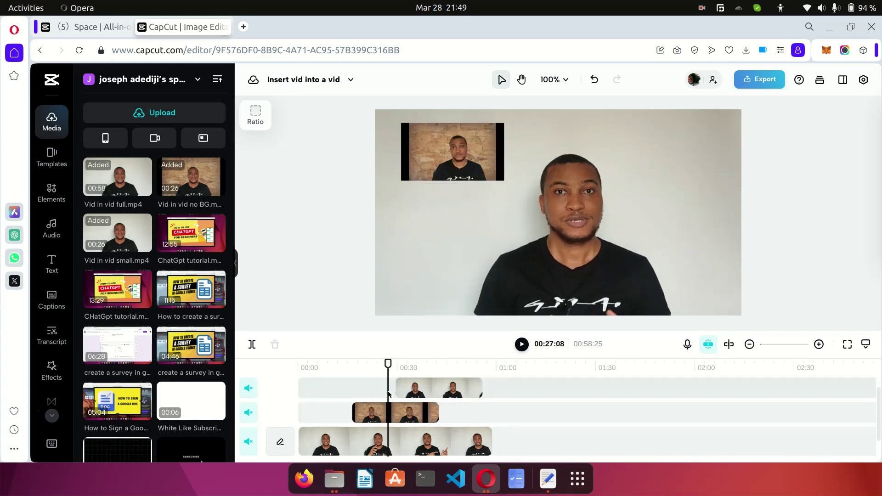
click(524, 345)
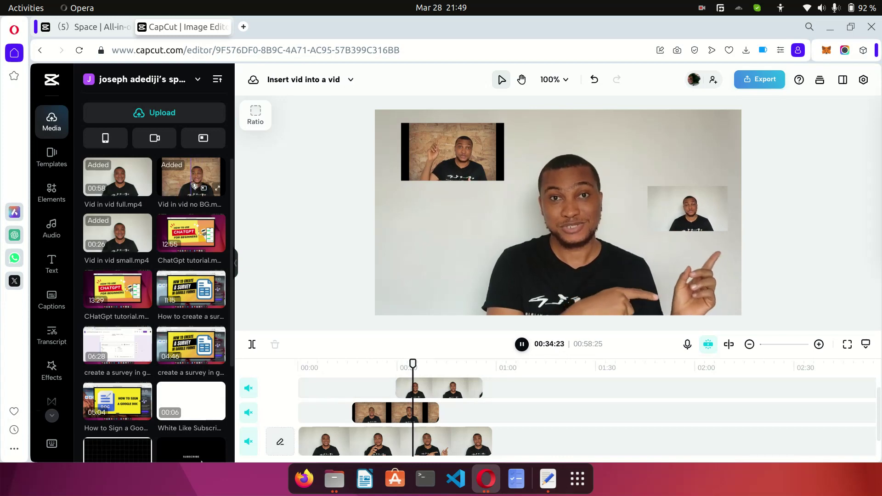
drag(198, 182, 442, 432)
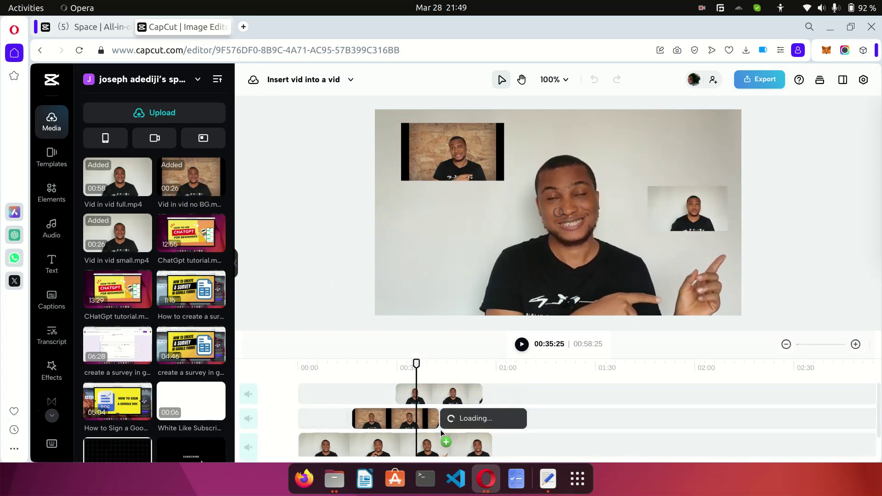
Trim the new 'Vid in vid no BG' clip to end with the main video.
drag(524, 419, 491, 421)
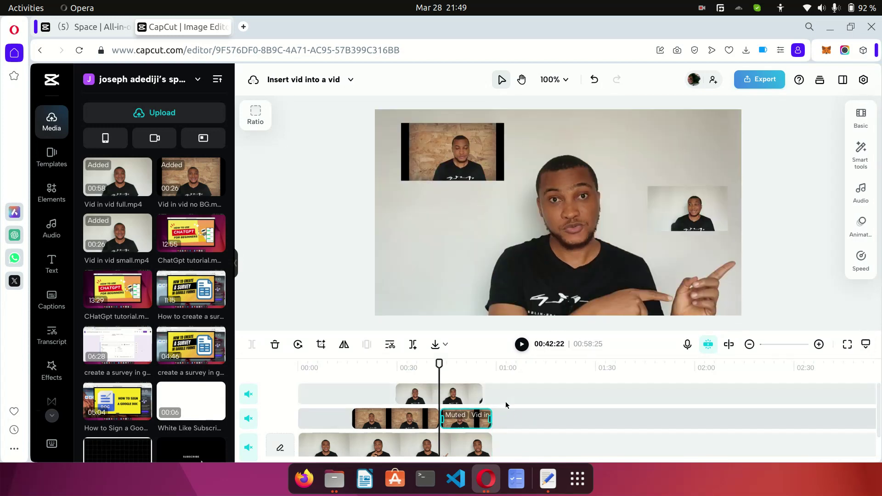
click(522, 344)
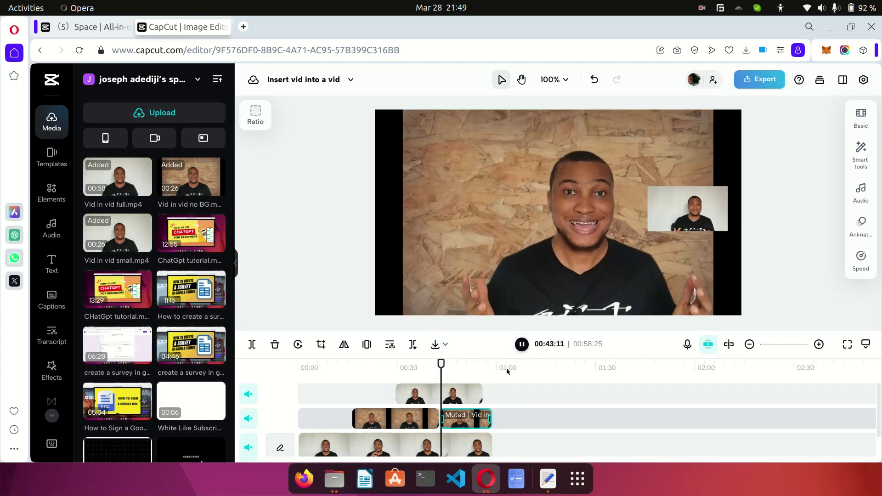
scroll(512, 418, down, 1)
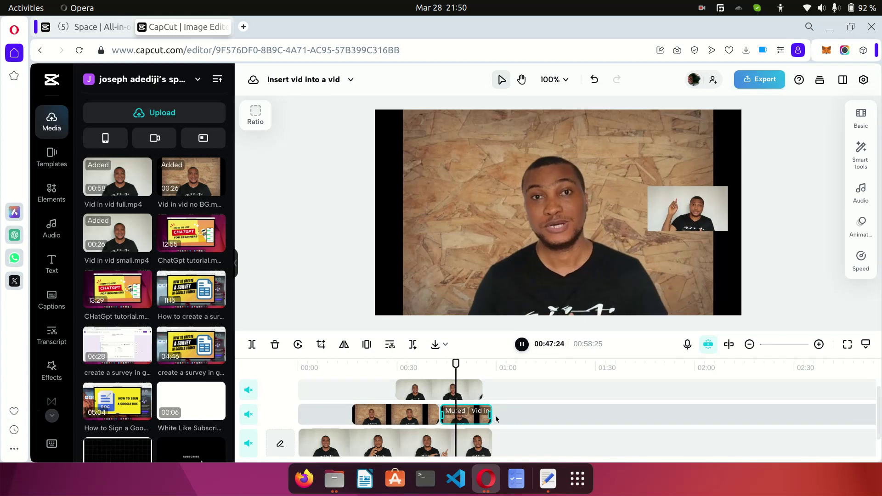
Shrink the second wood-background clip into a small upper-left inset and review it.
click(524, 345)
click(531, 230)
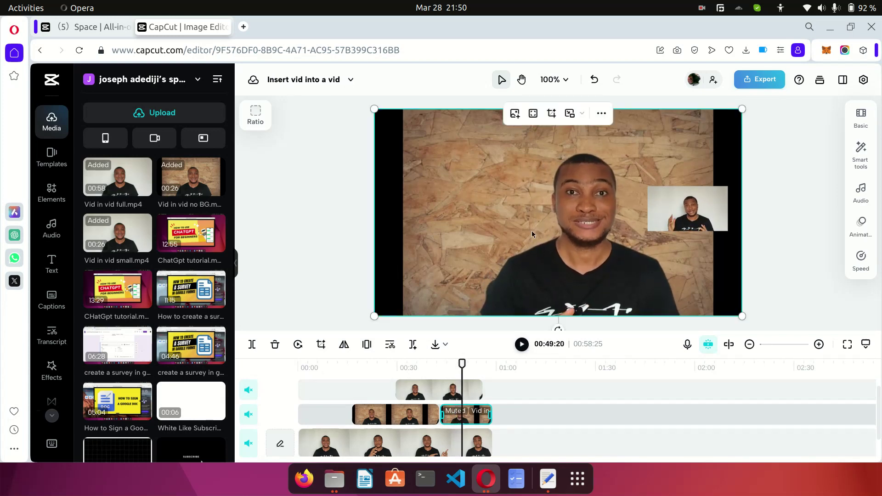
drag(743, 109, 464, 150)
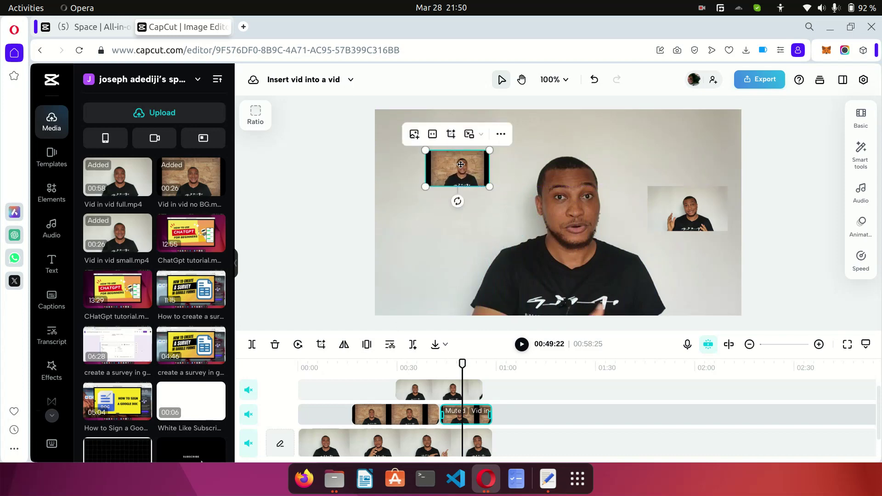
click(332, 253)
click(522, 344)
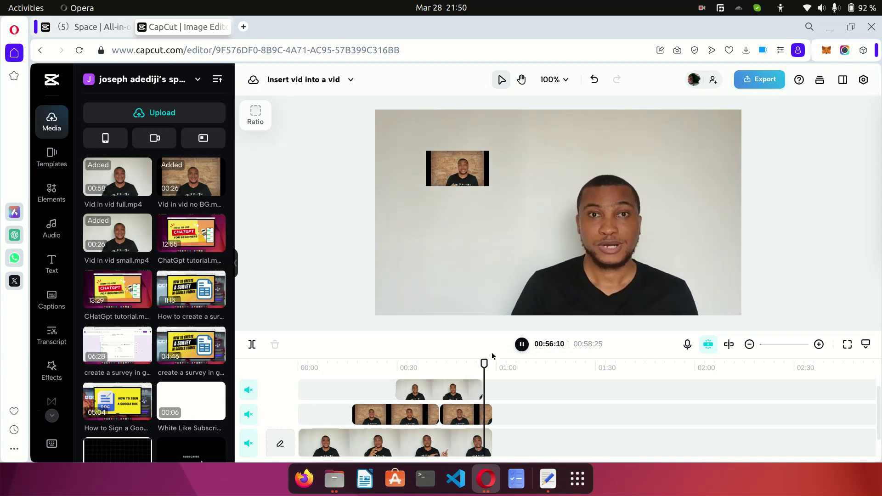
click(463, 423)
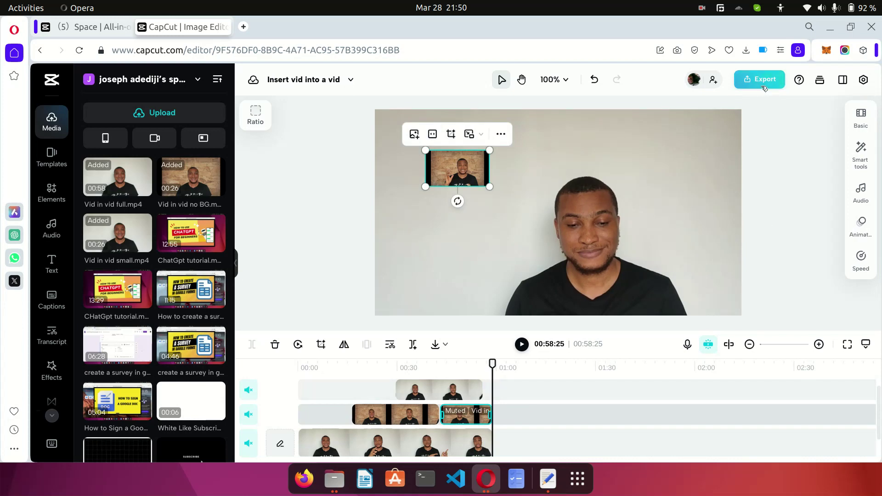
click(764, 86)
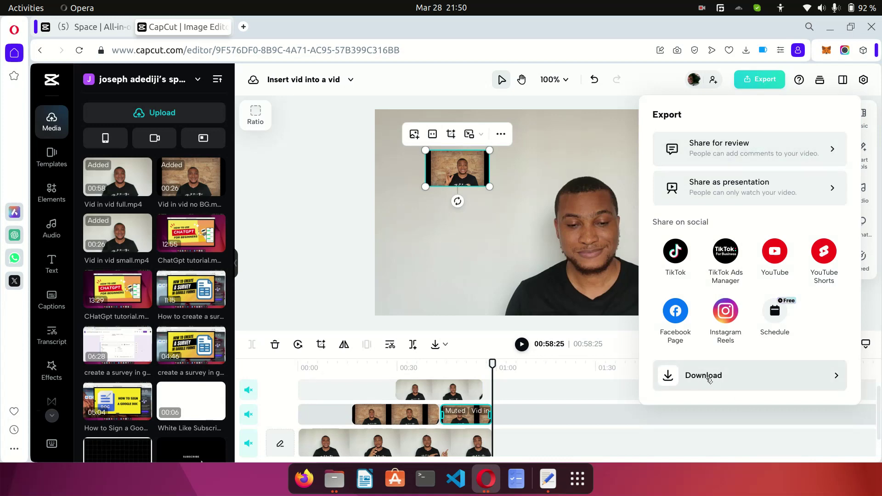
click(319, 358)
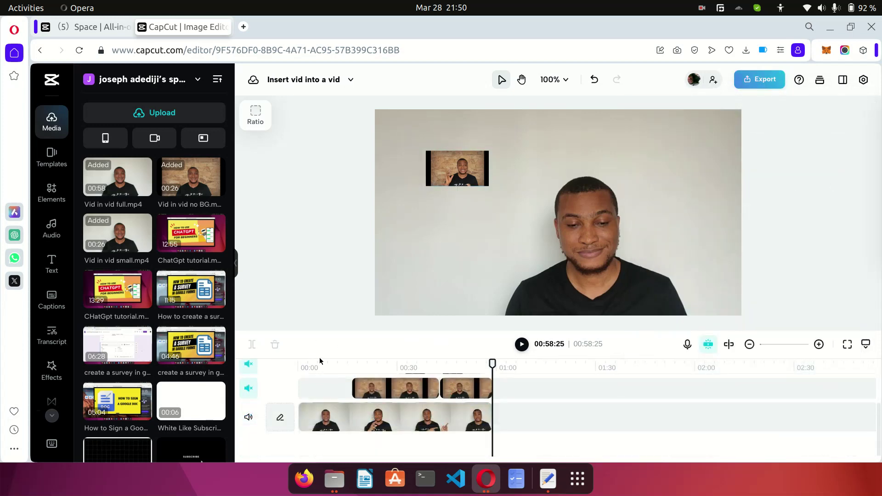
click(319, 358)
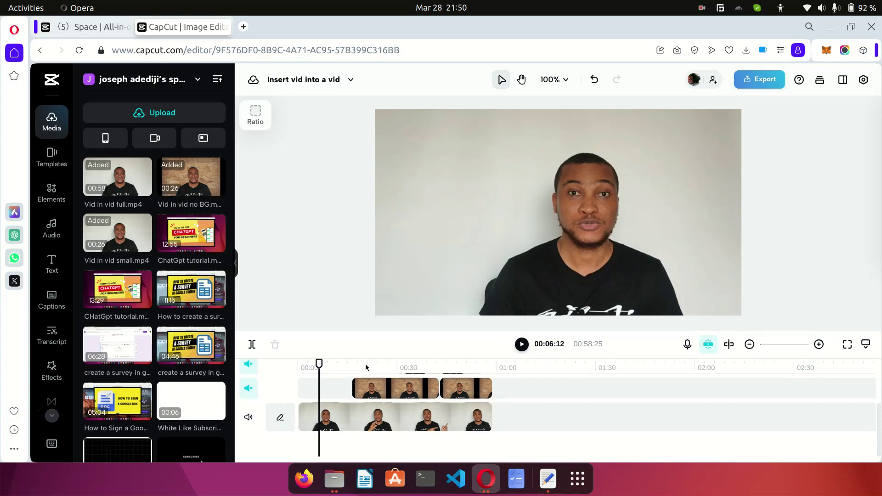
click(341, 368)
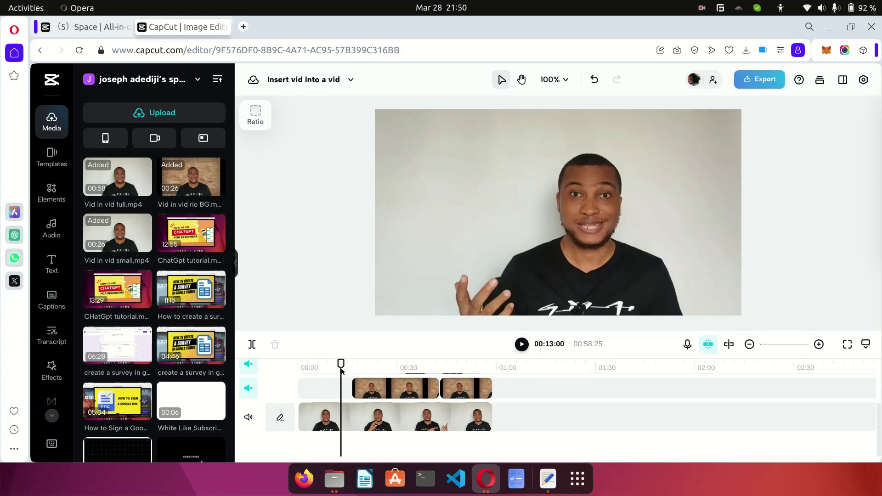
click(522, 348)
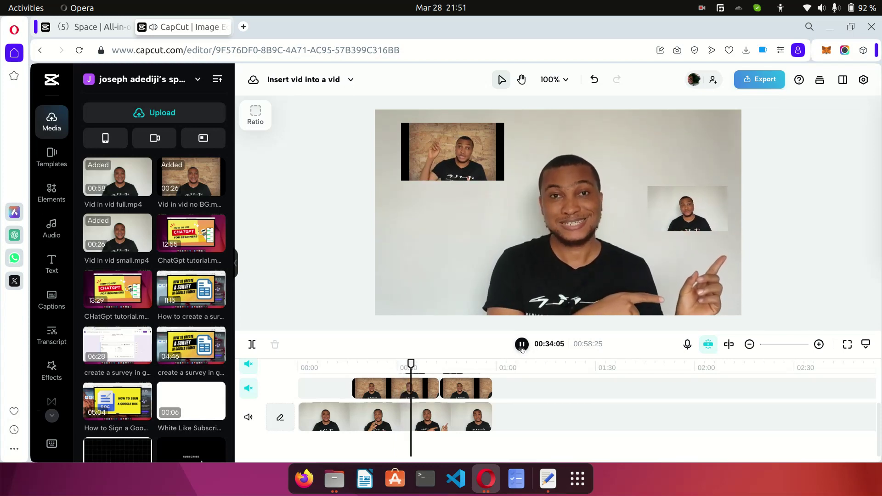
click(522, 344)
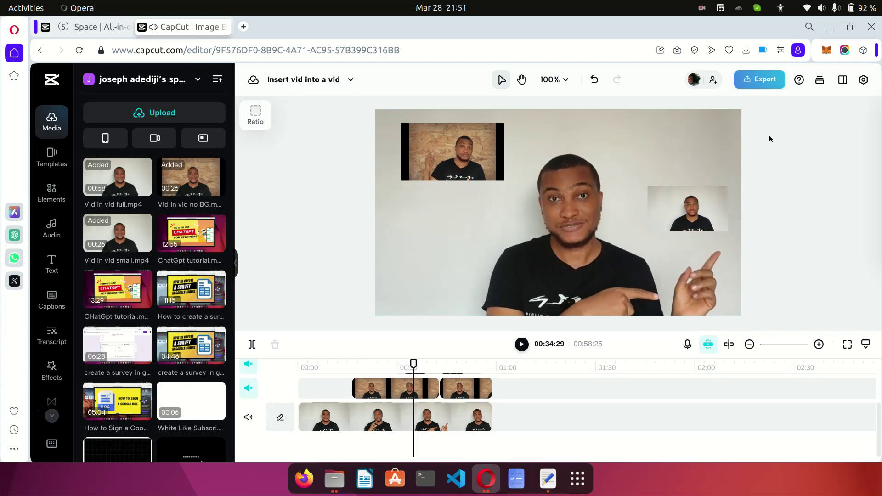
click(761, 82)
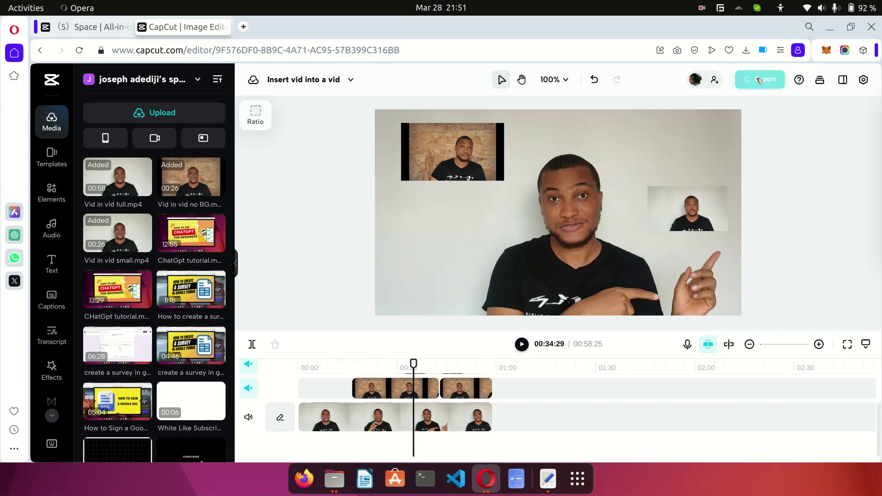
Download the video 'Insert vid into a vid' as a 1080p MP4.
click(747, 376)
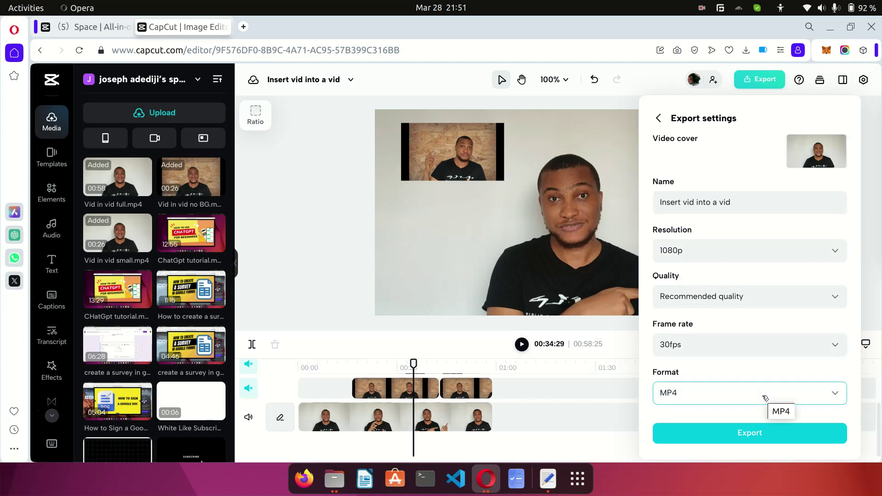
click(763, 440)
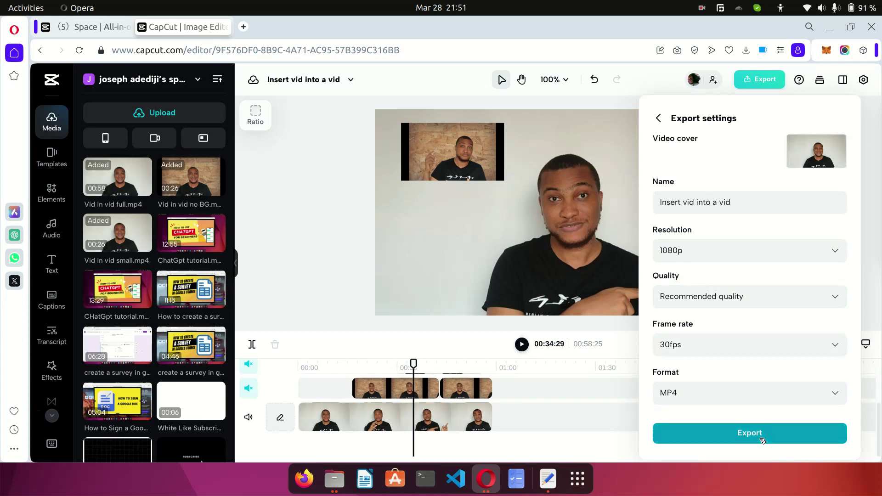